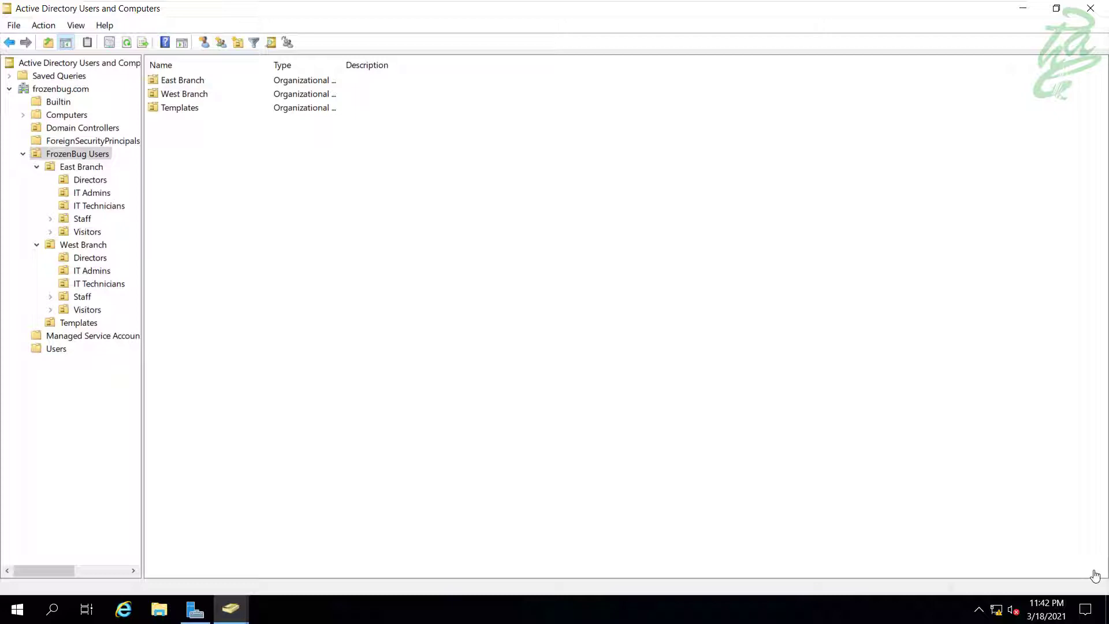
Create an organizational unit named Groups inside the FrozenBug Users unit
right_click(98, 154)
key("Down")
key("Down")
key("Down")
key("Down")
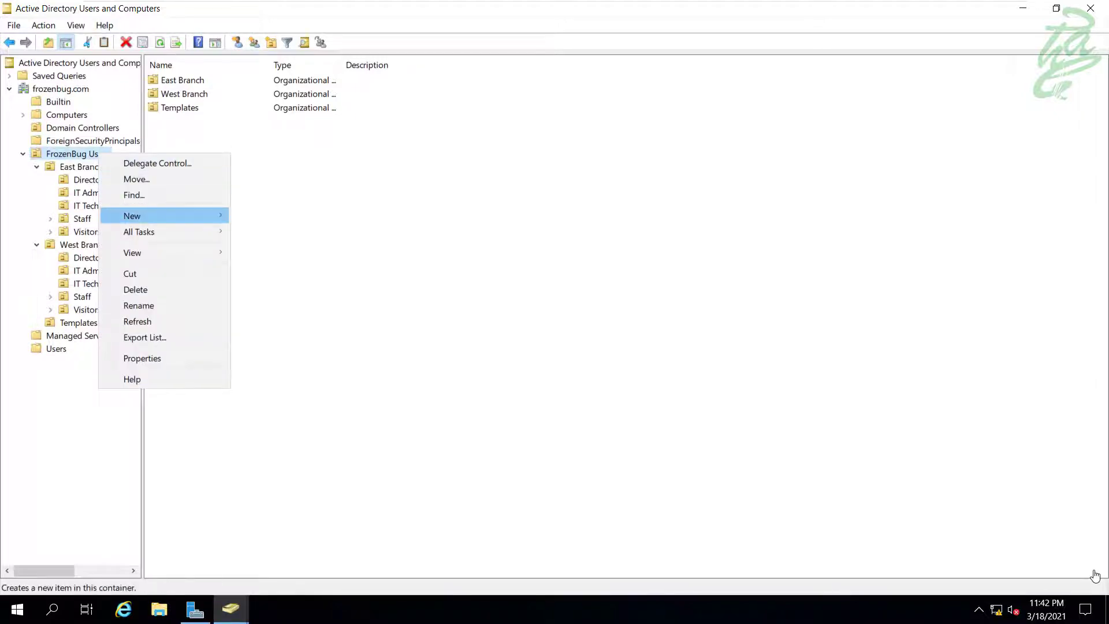
key("Right")
key("Down")
key("Down")
key("Down")
key("Down")
key("Down")
key("Down")
key("Down")
key("Return")
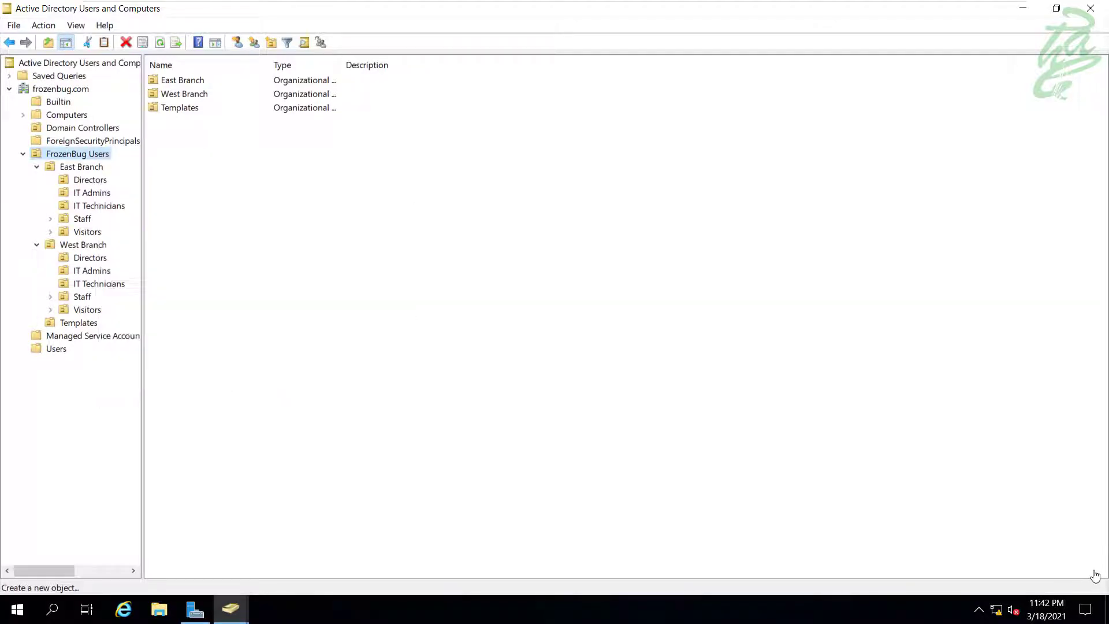
type("Groups")
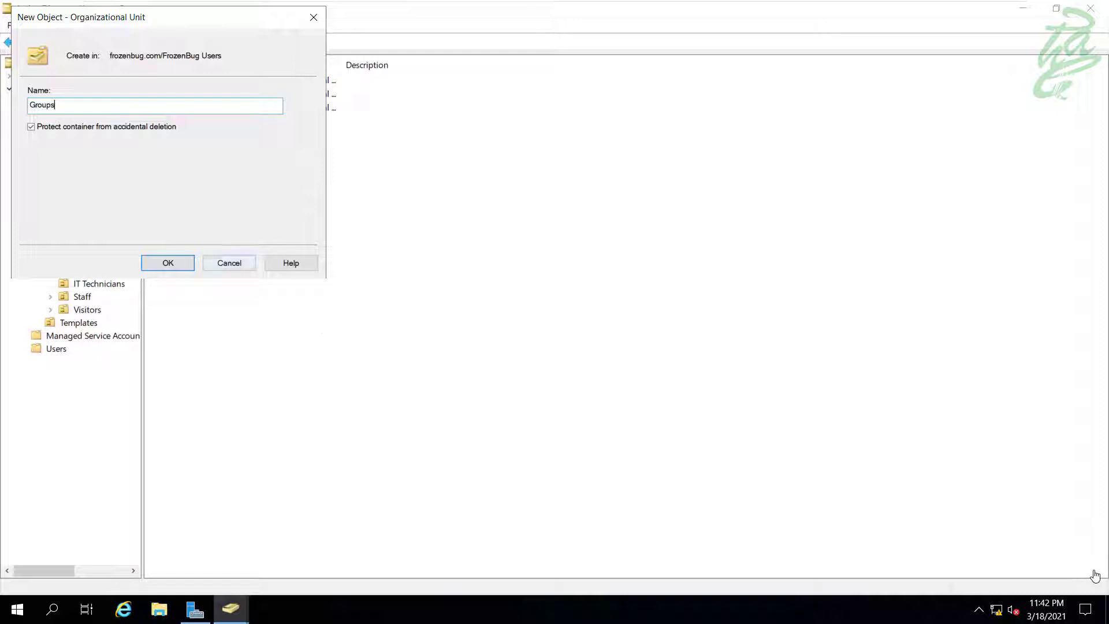
key("Return")
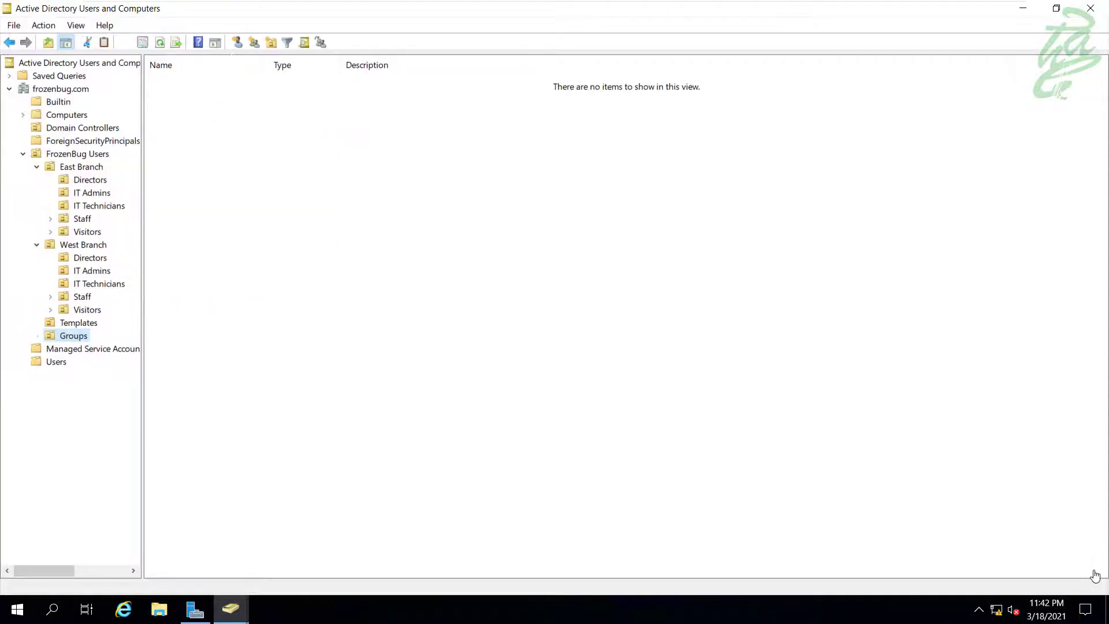
Create a global security group named Staff inside the Groups organizational unit
key("F2")
key("Tab")
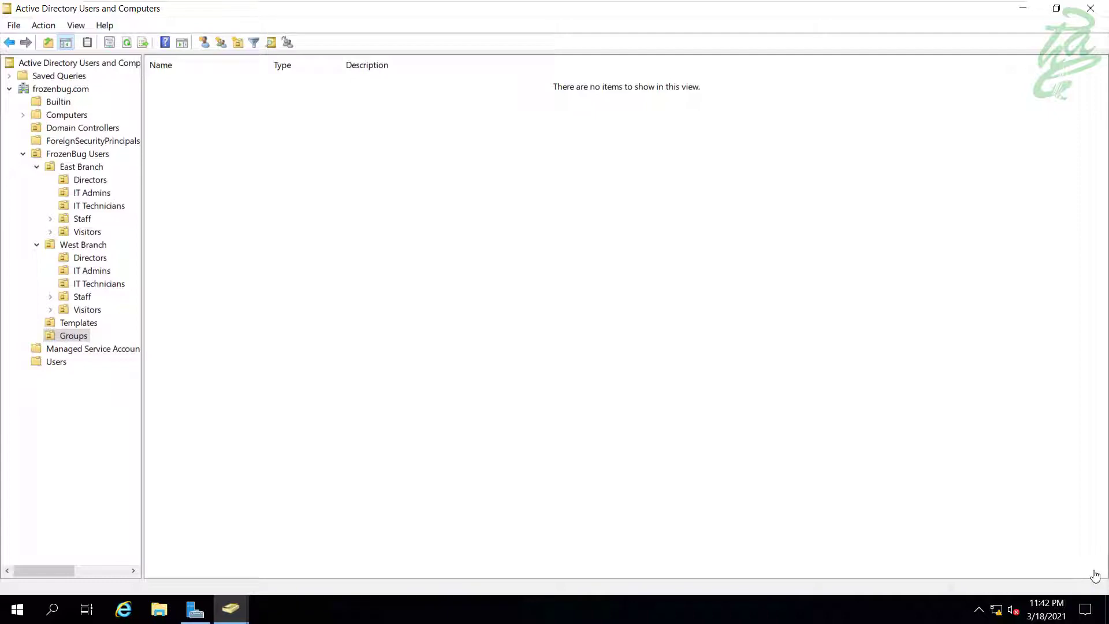
right_click(434, 168)
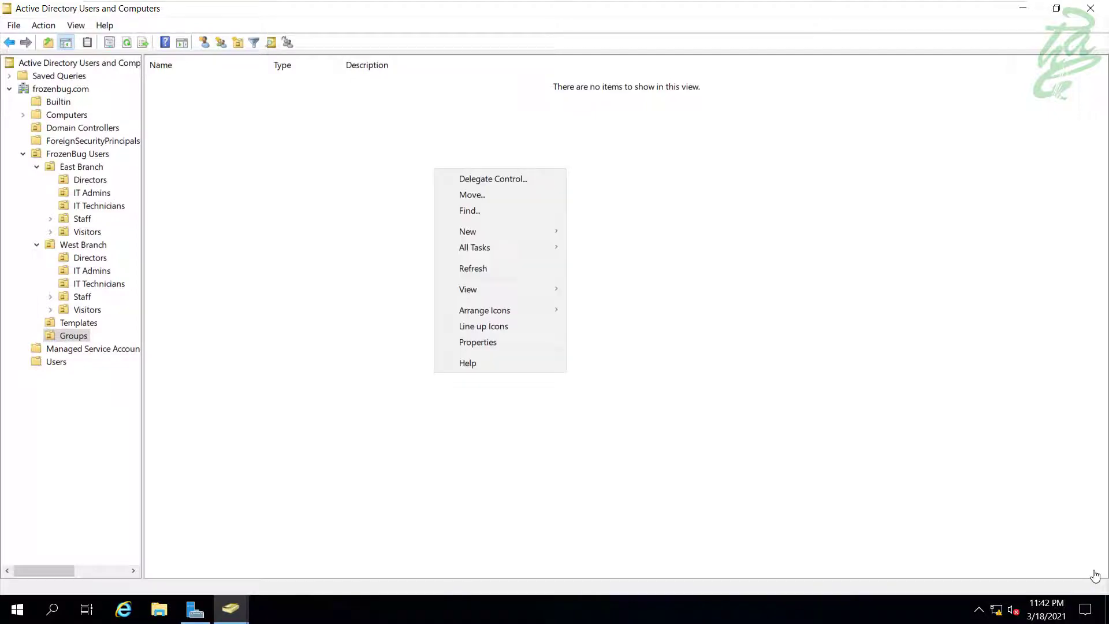
mouse_move(475, 232)
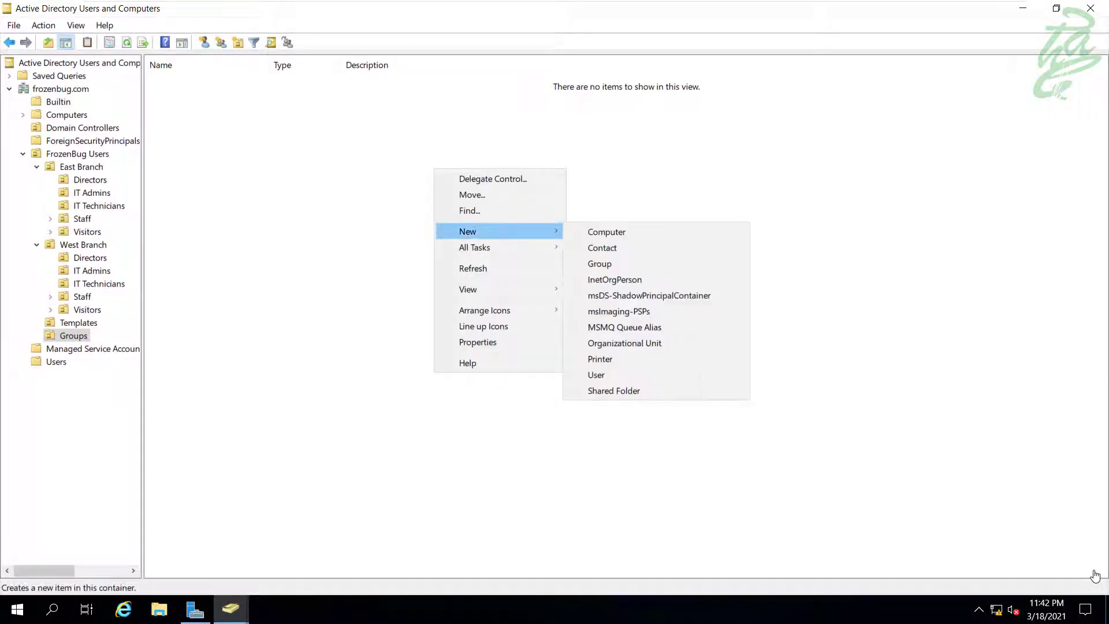
key("Down")
key("Down")
key("Down")
key("Return")
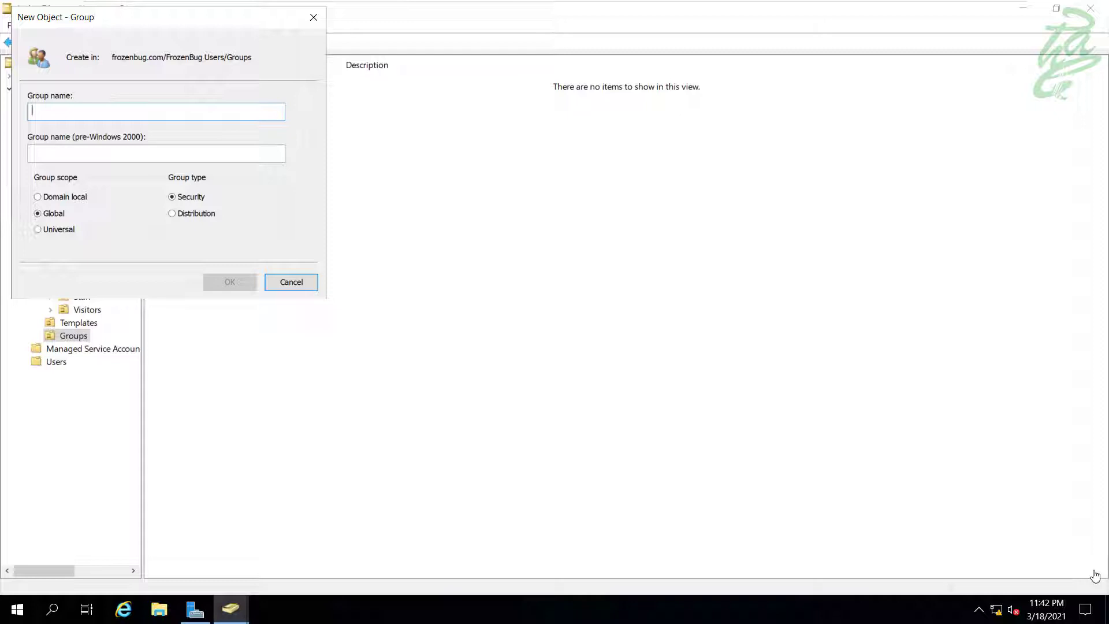
type("Staff")
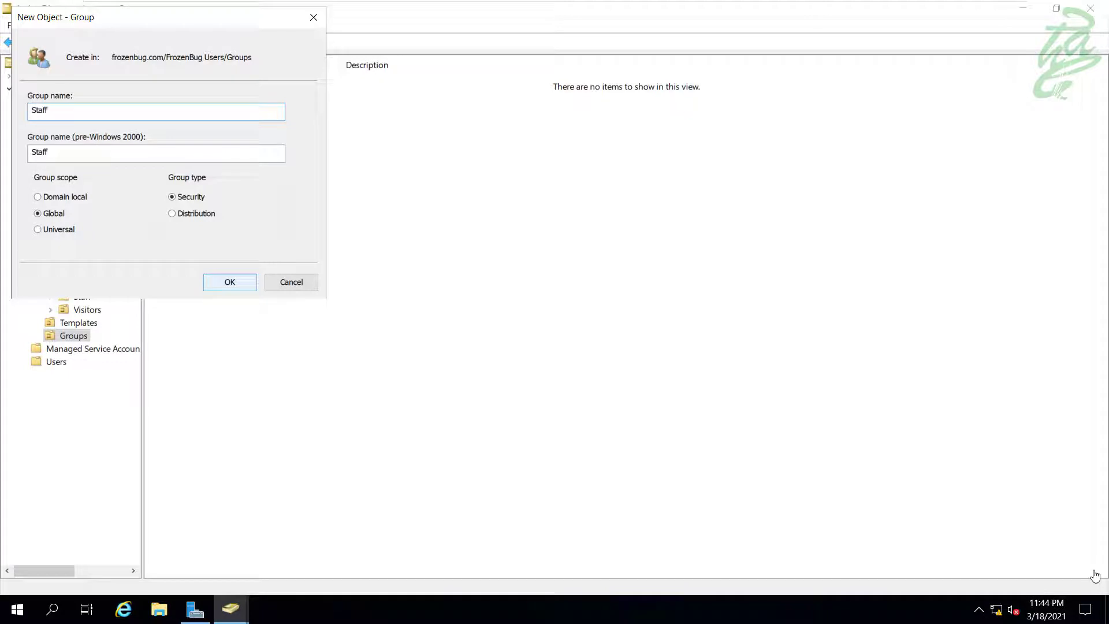
key("Return")
left_click(1095, 575)
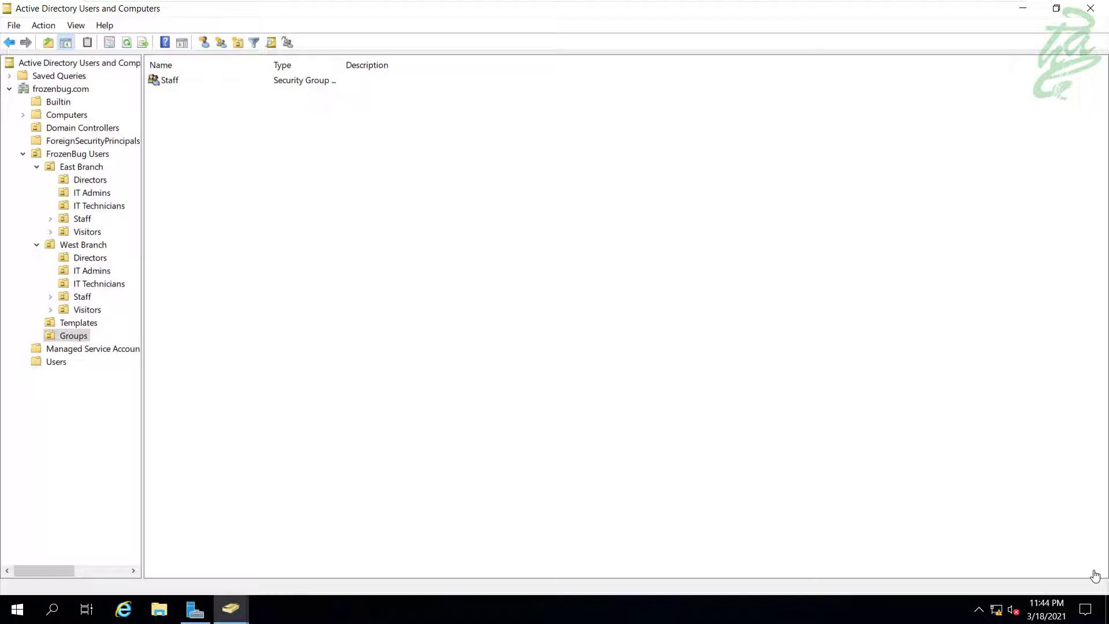
Review the Staff group's general, Members, Member Of and Managed By properties, then close them without changes
left_click(169, 81)
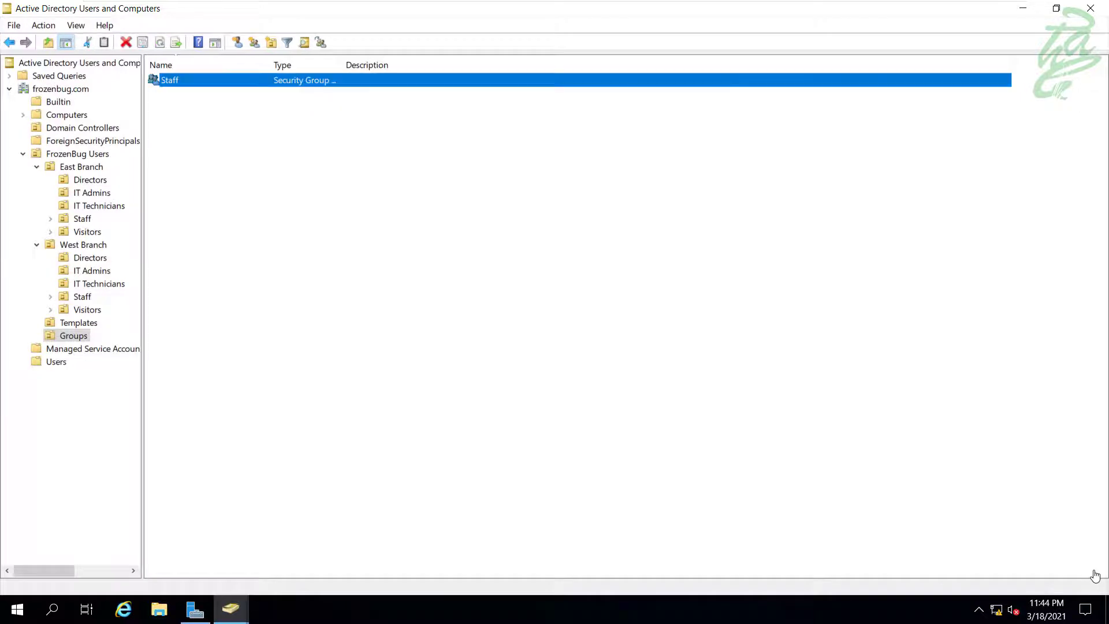
key("shift+F10")
key("Up")
key("Up")
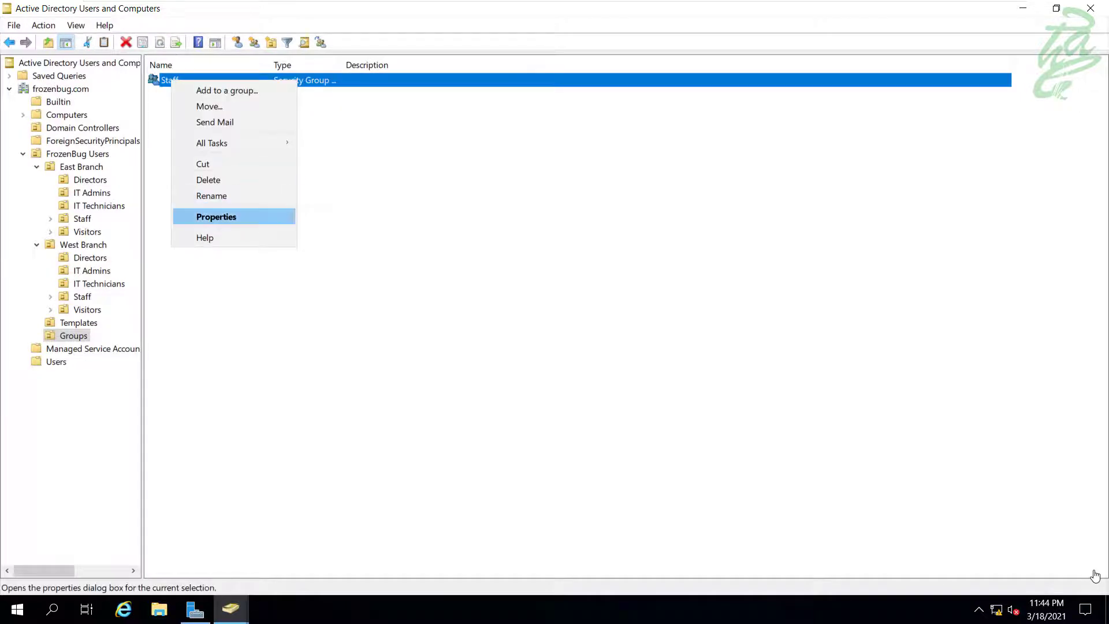
key("Return")
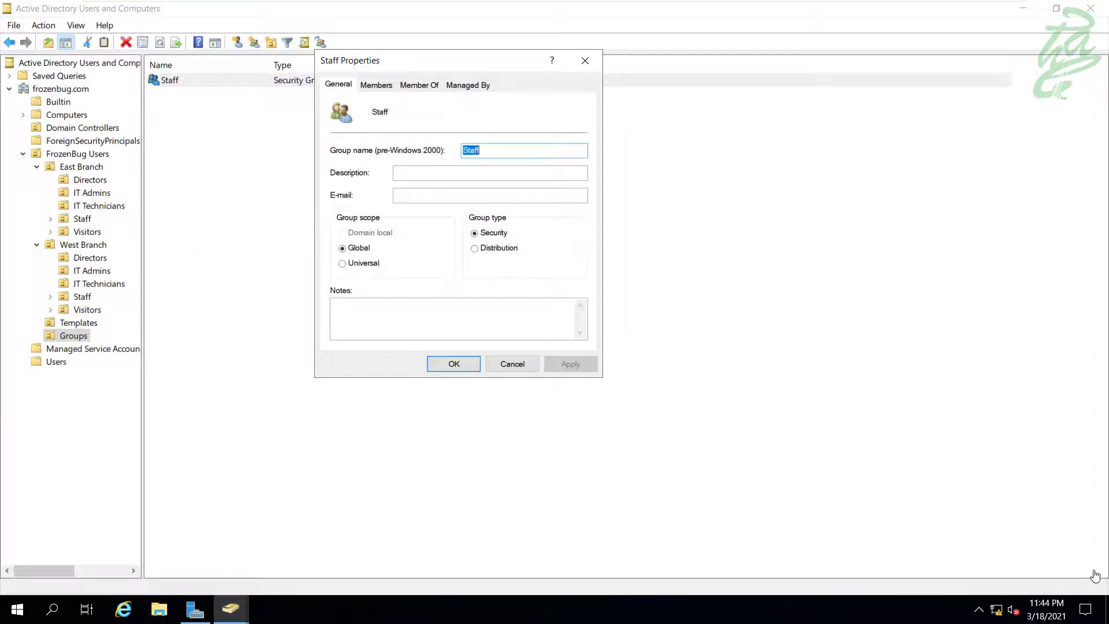
key("ctrl+Tab")
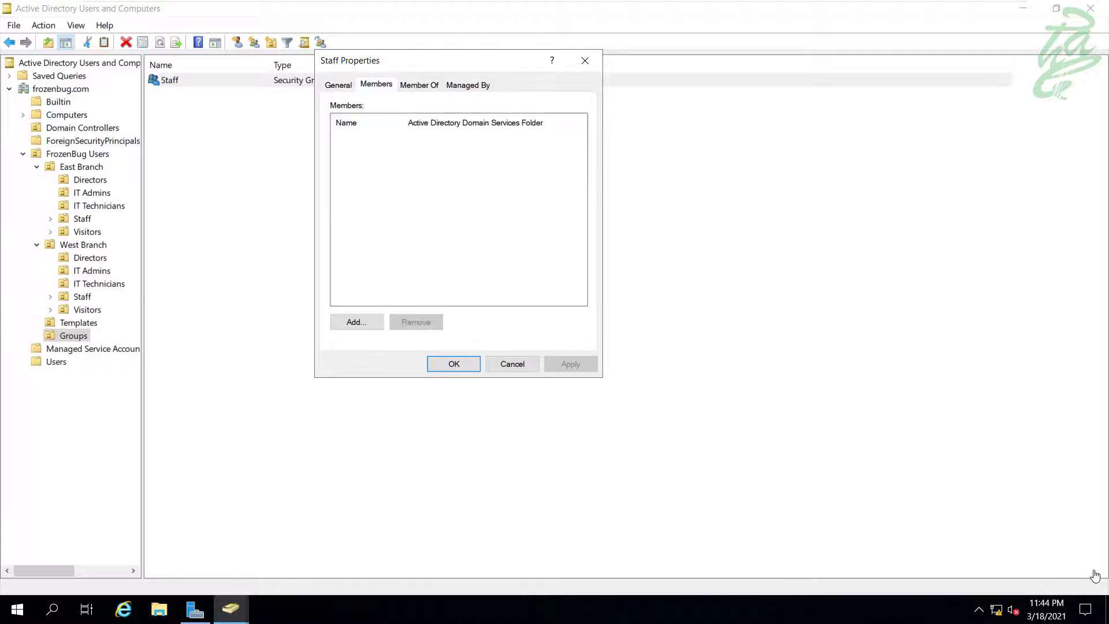
key("ctrl+Tab")
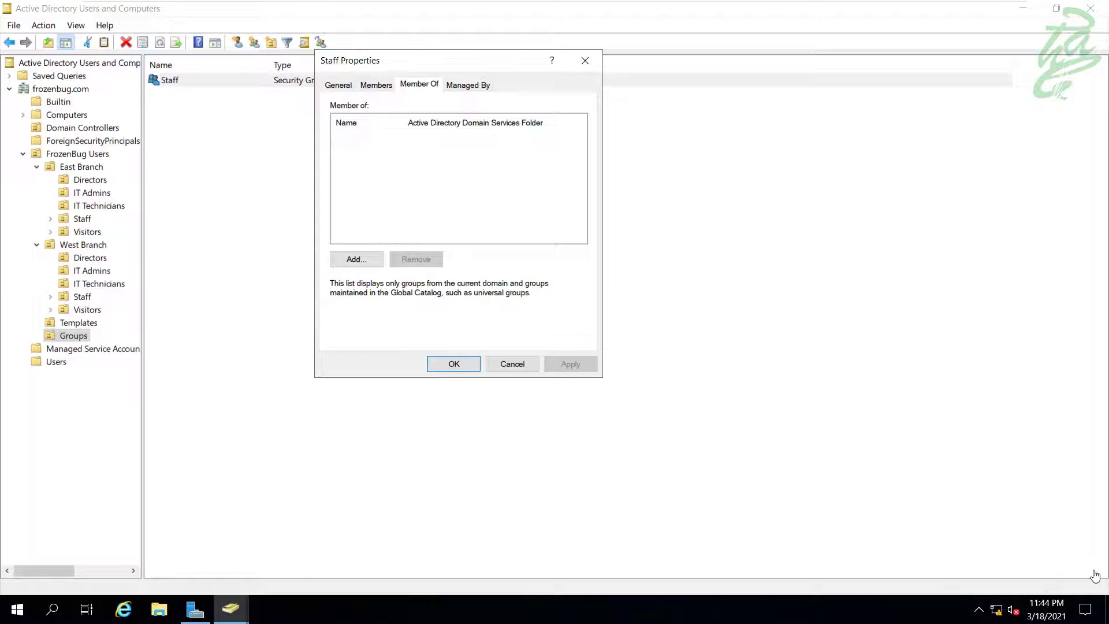
key("ctrl+Tab")
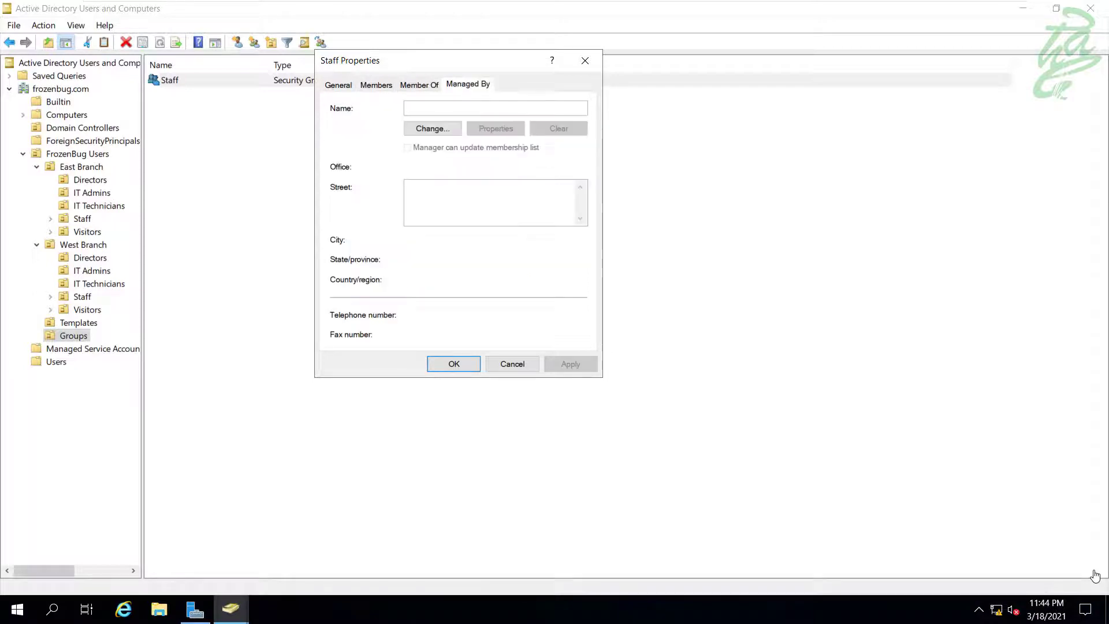
key("ctrl+shift+Tab")
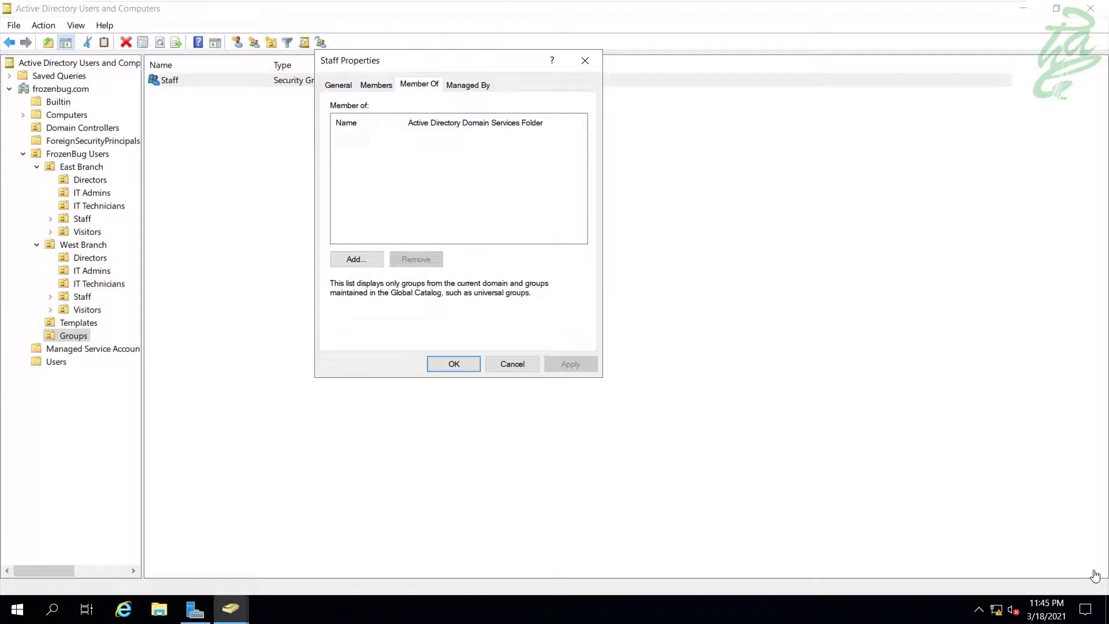
key("ctrl+shift+Tab")
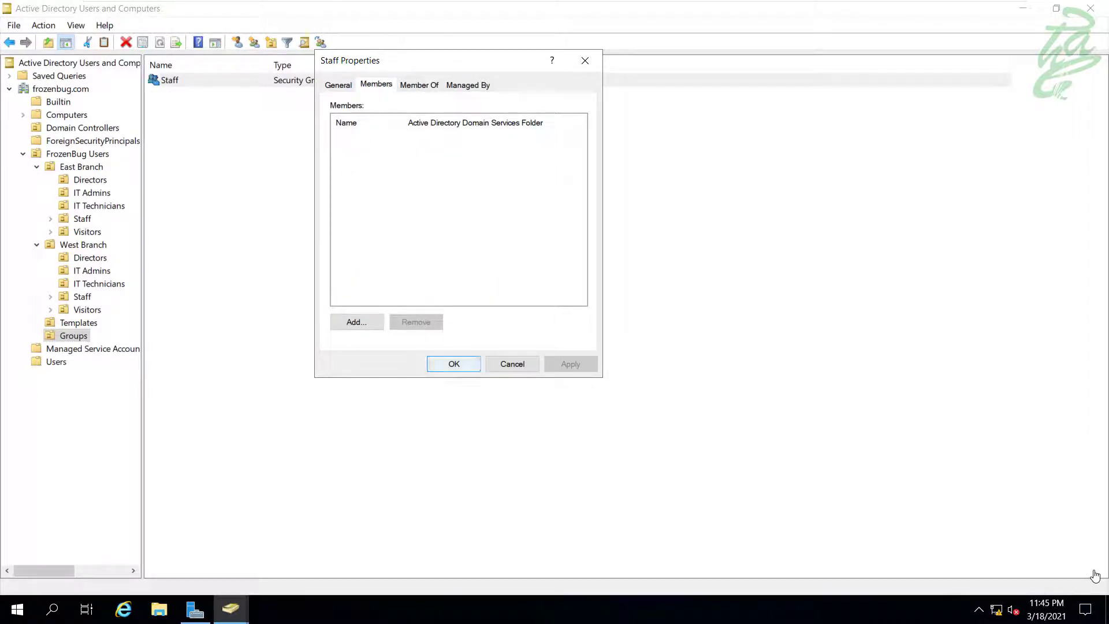
key("Escape")
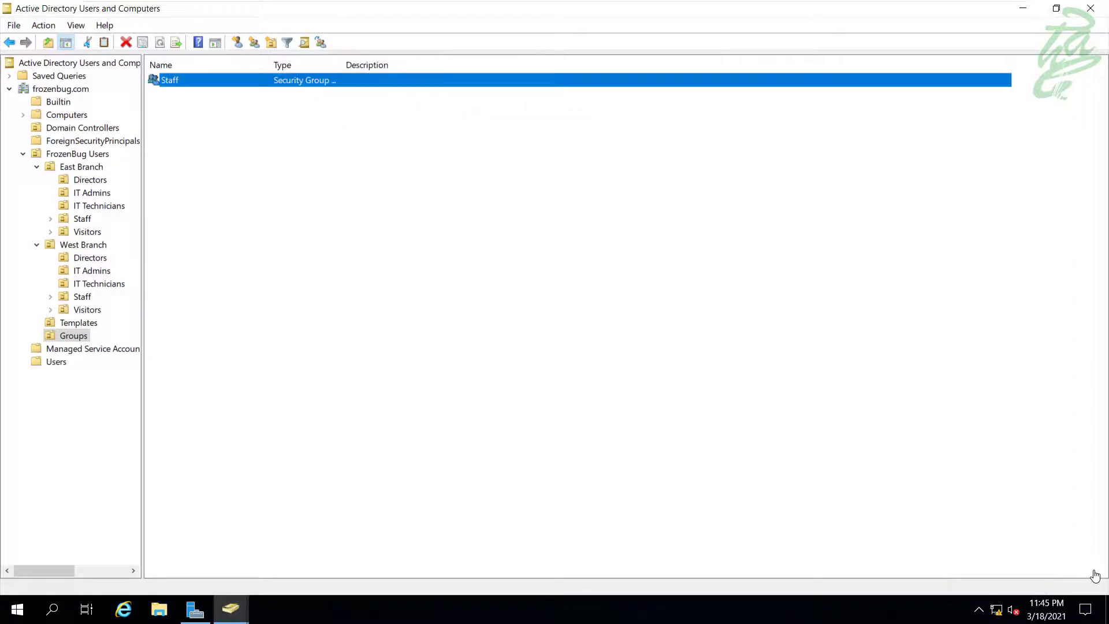
left_click(1094, 572)
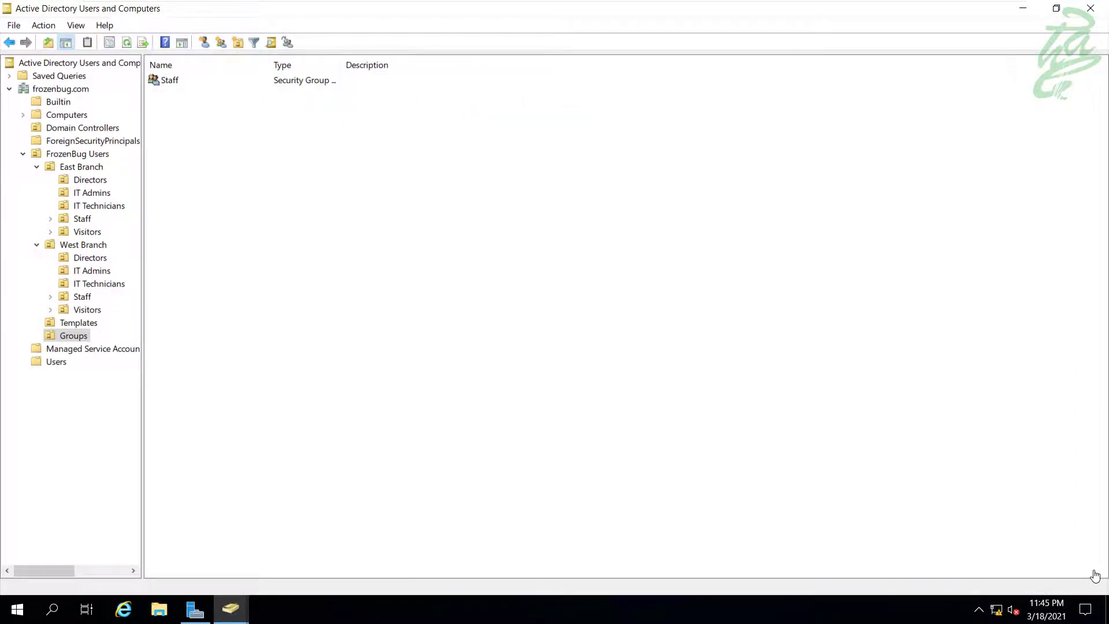
View the users in the Staff organizational units of East Branch and West Branch
left_click(82, 219)
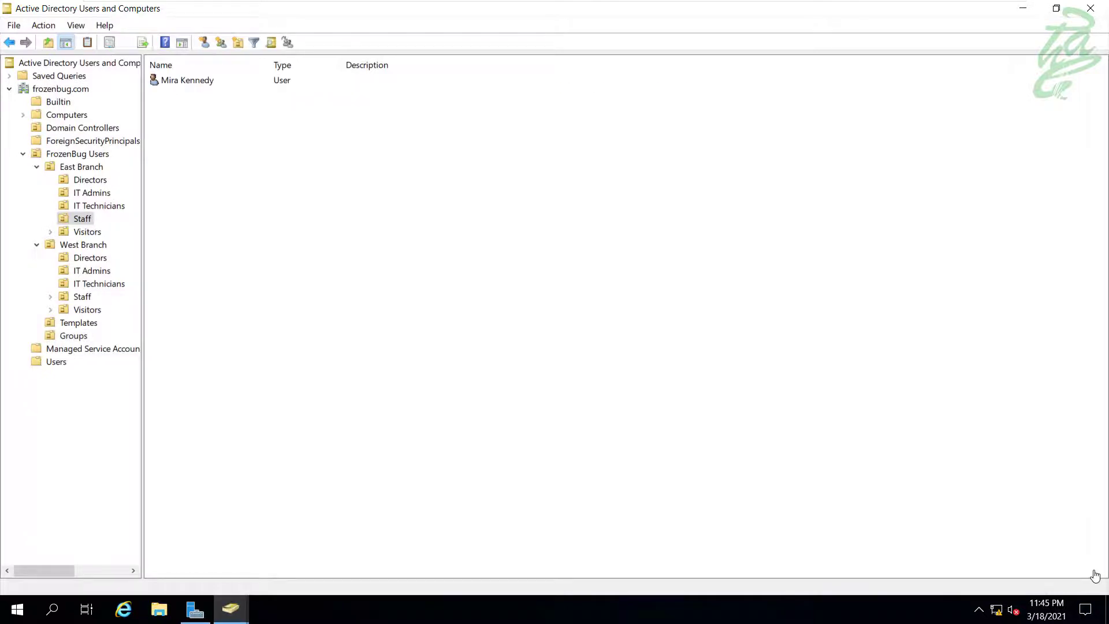
key("alt+Left")
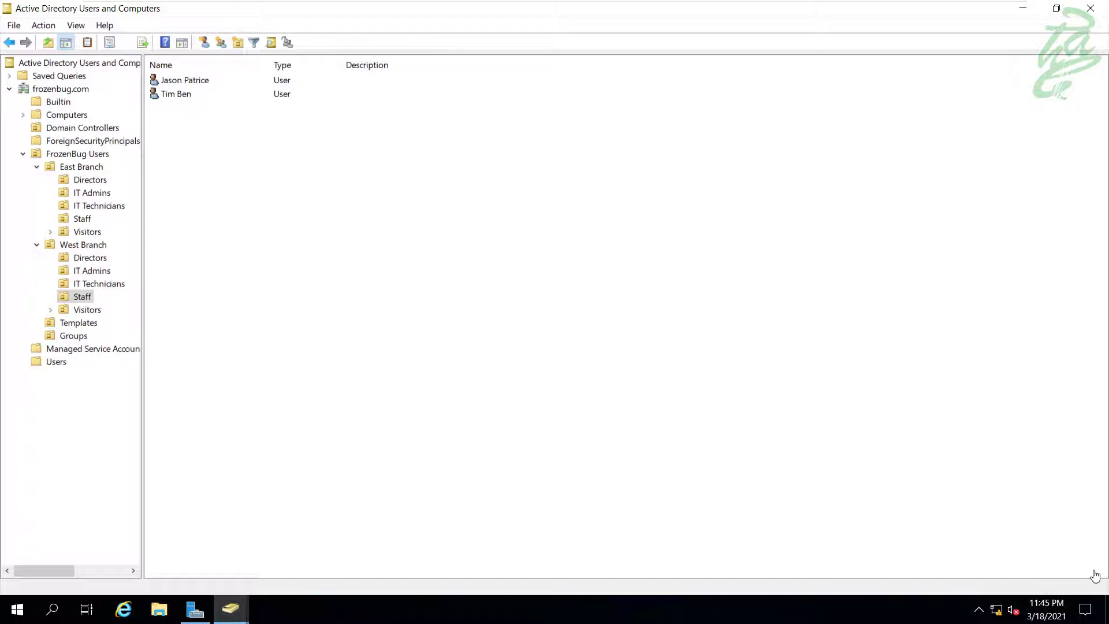
key("Tab")
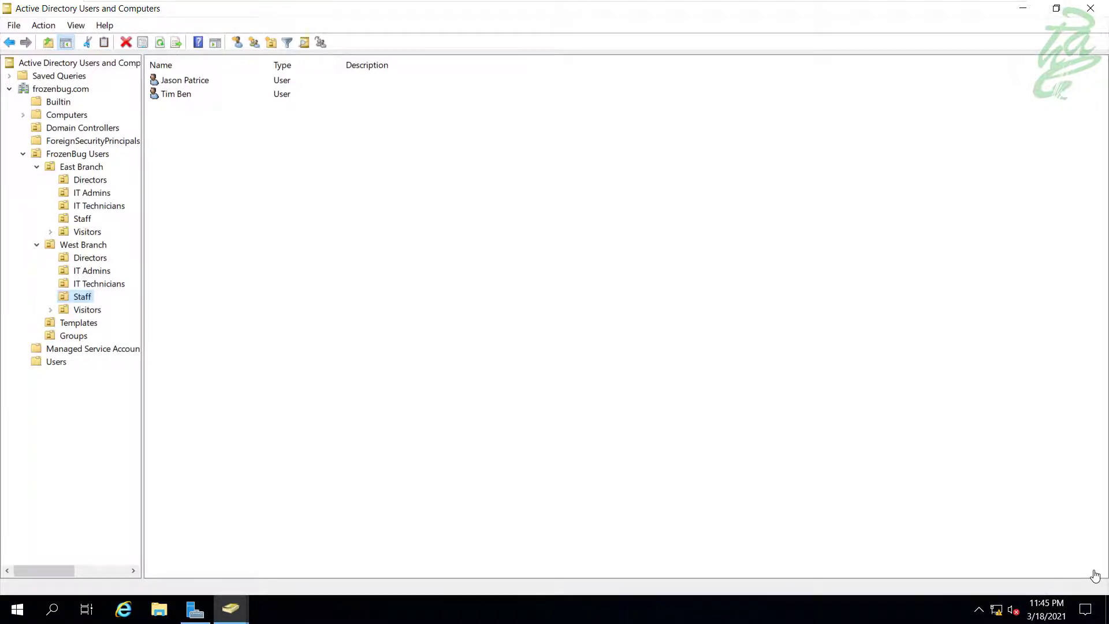
Add the user in East Branch's Staff organizational unit to the Staff group through the user's group memberships
left_click(82, 219)
key("Tab")
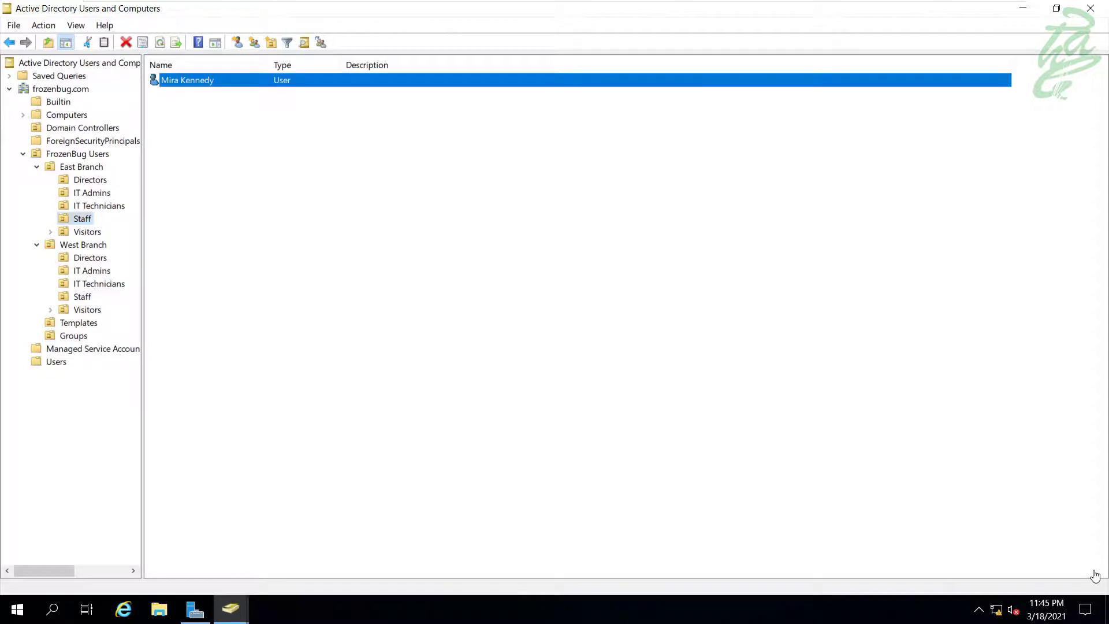
right_click(201, 83)
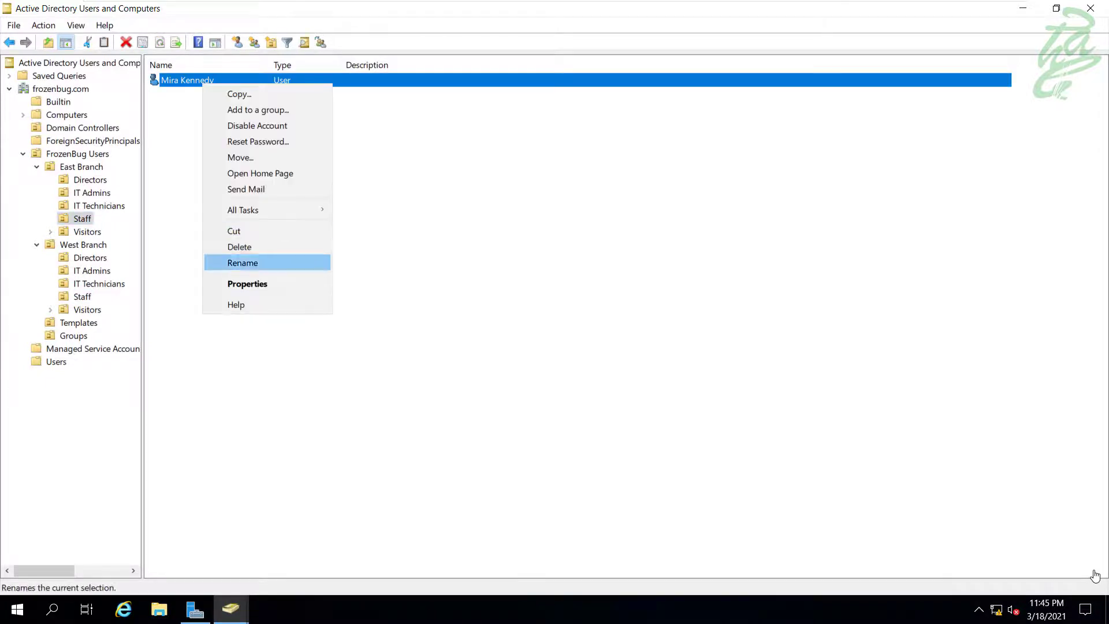
left_click(248, 283)
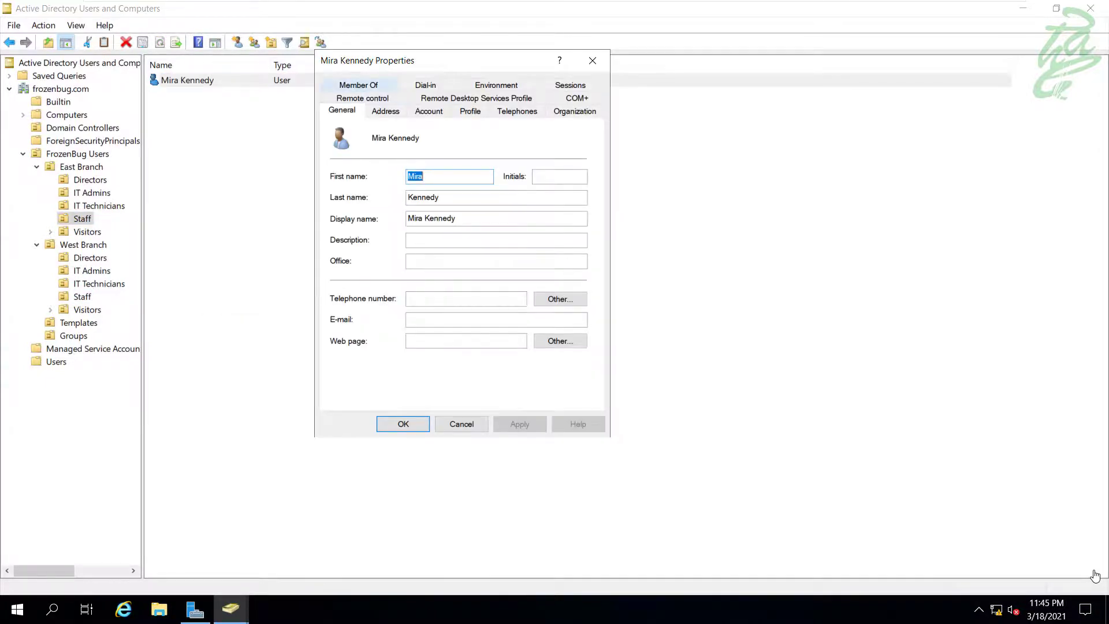
left_click(358, 85)
left_click(376, 219)
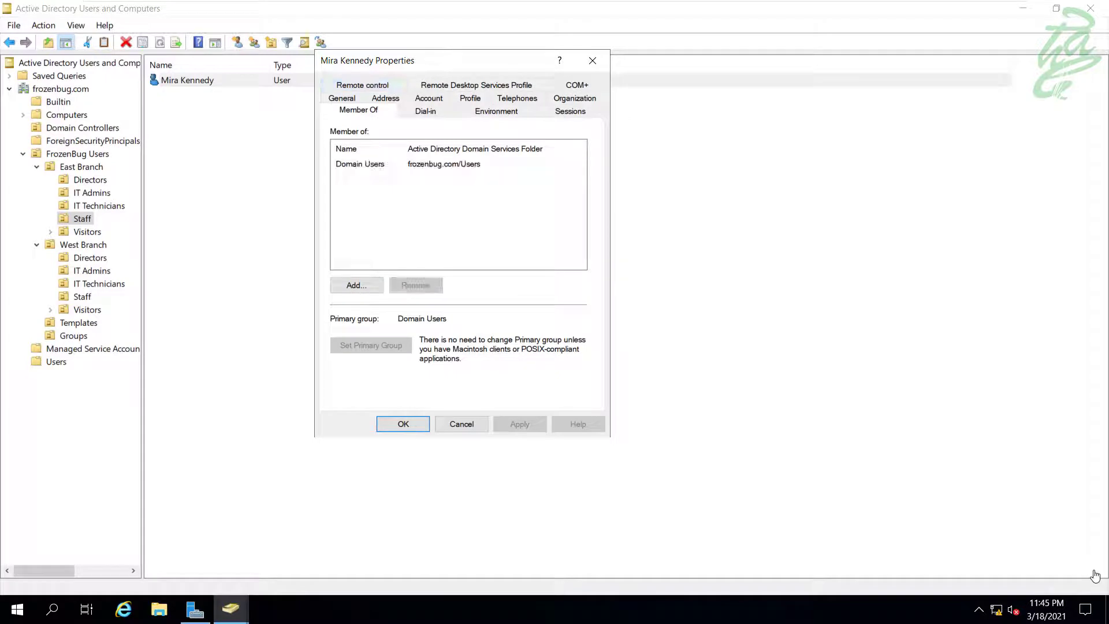
key("Tab")
key("Tab")
key("space")
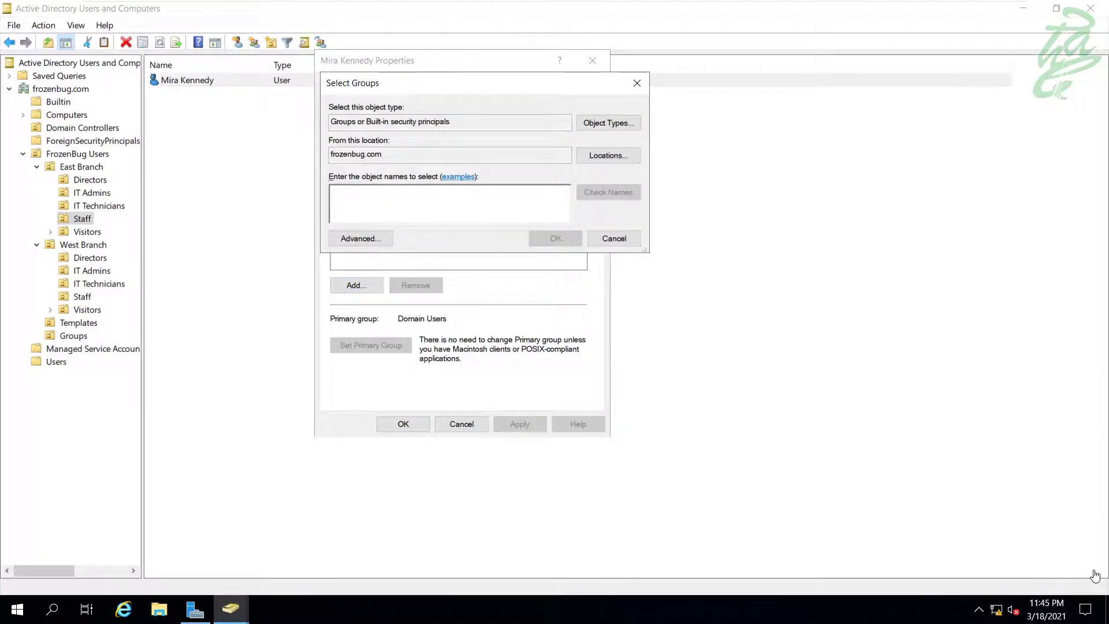
type("staff")
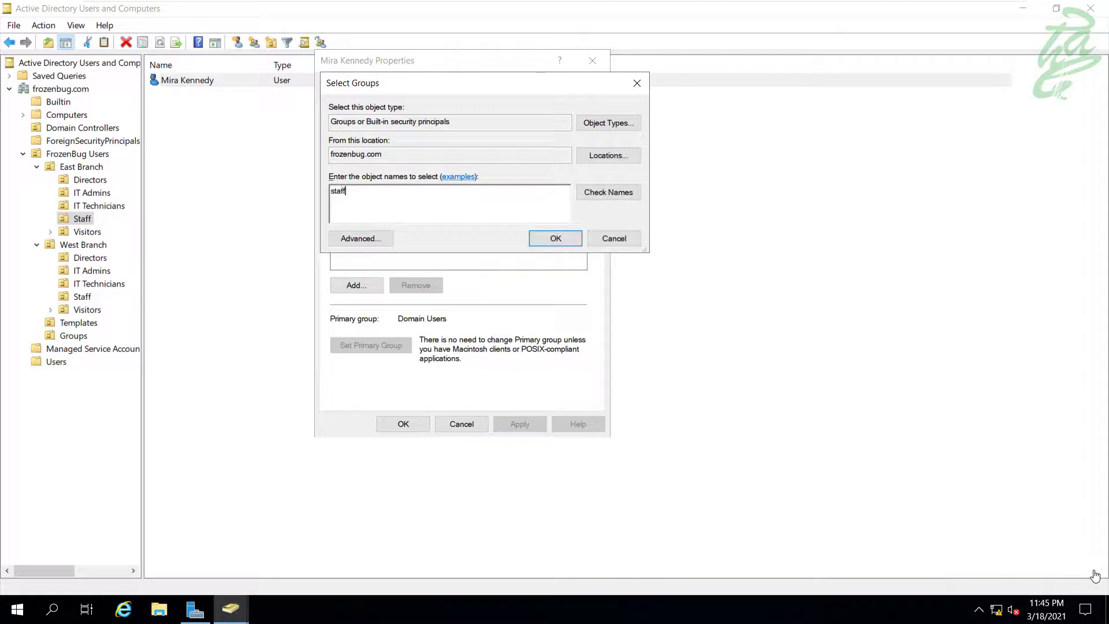
key("alt+k")
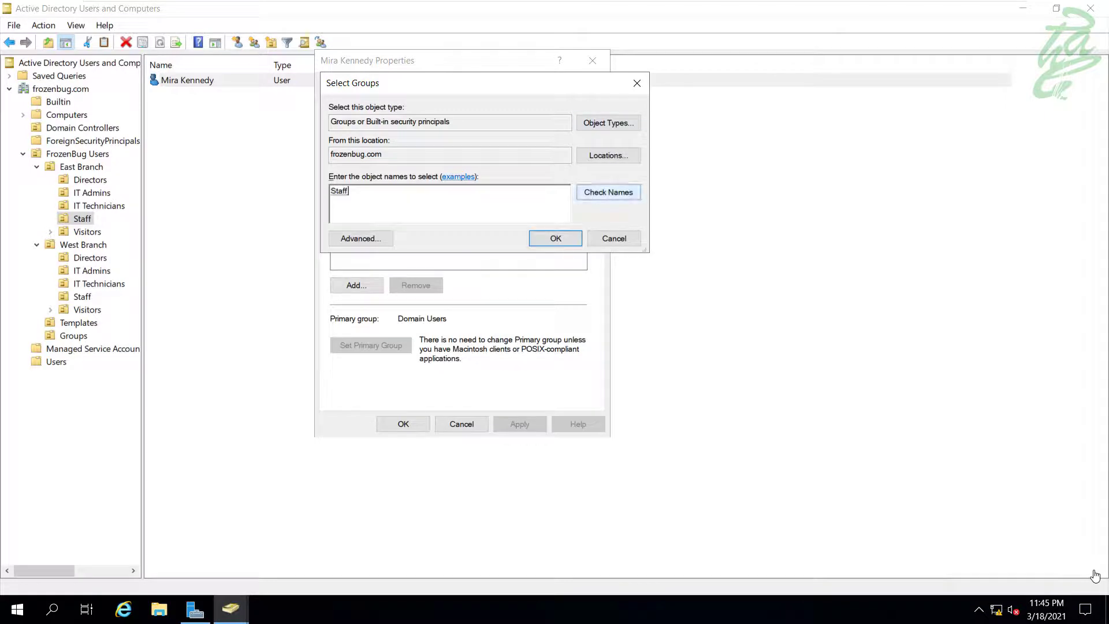
key("Return")
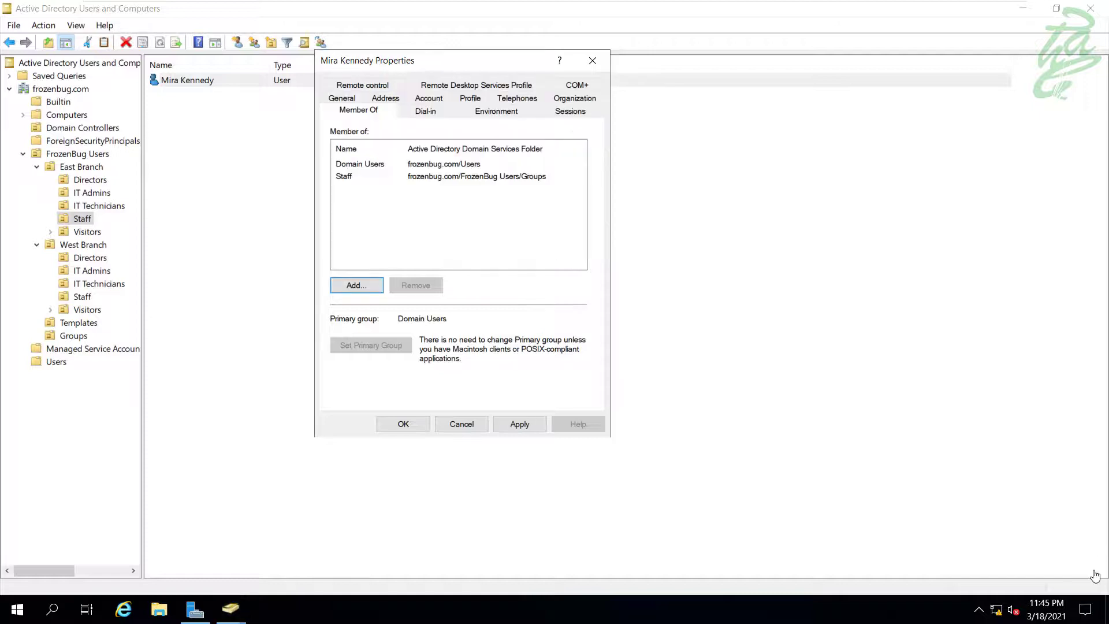
key("Return")
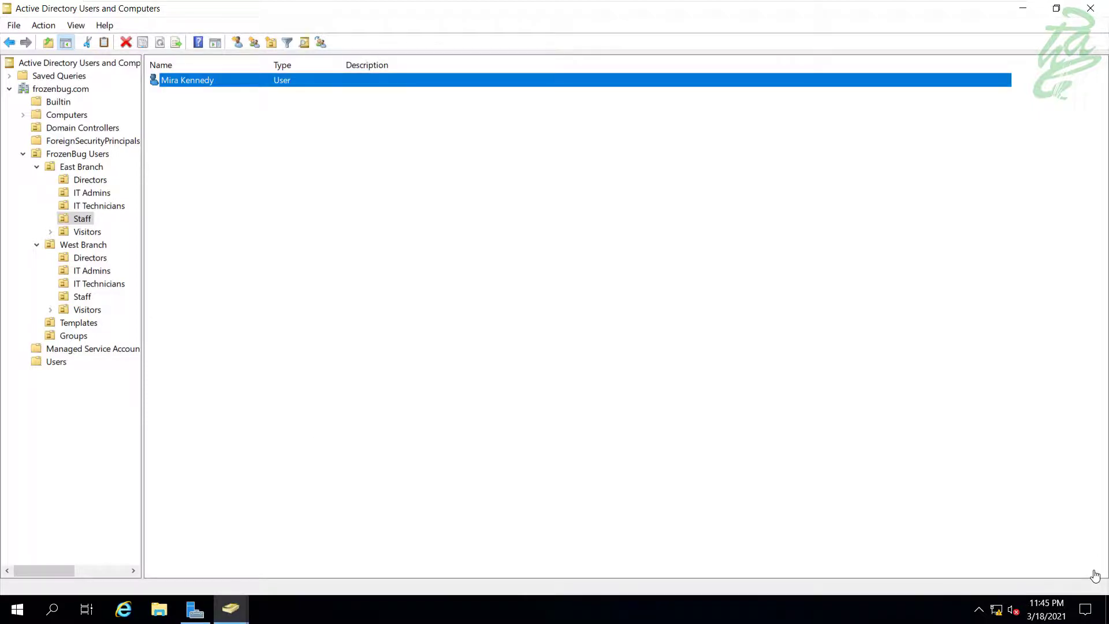
Check the member list of the Staff group in the Groups organizational unit
left_click(73, 335)
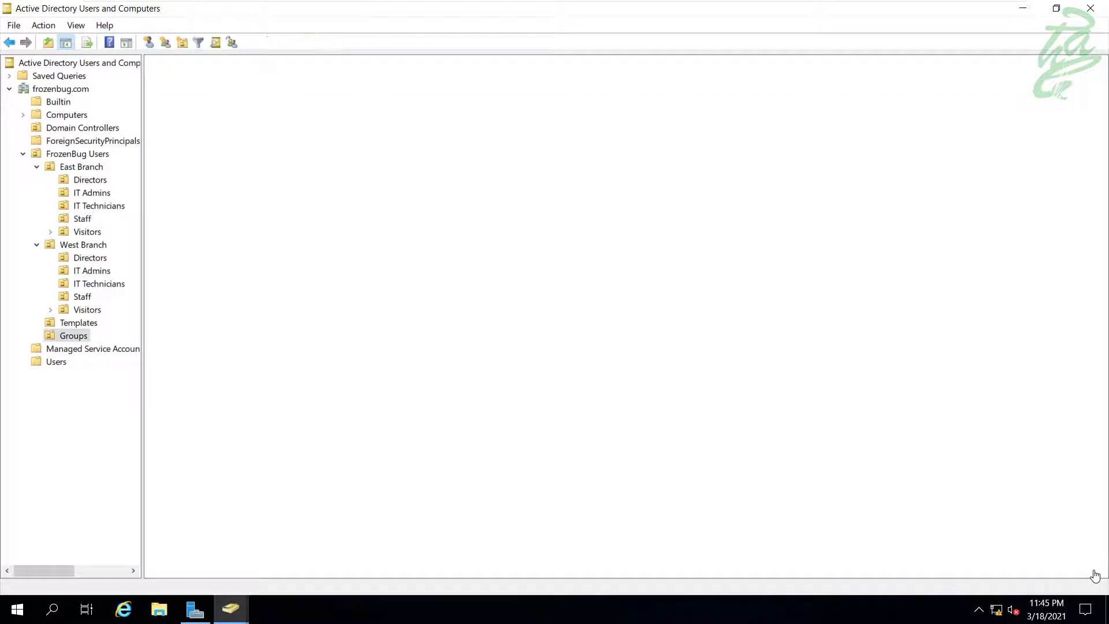
key("Return")
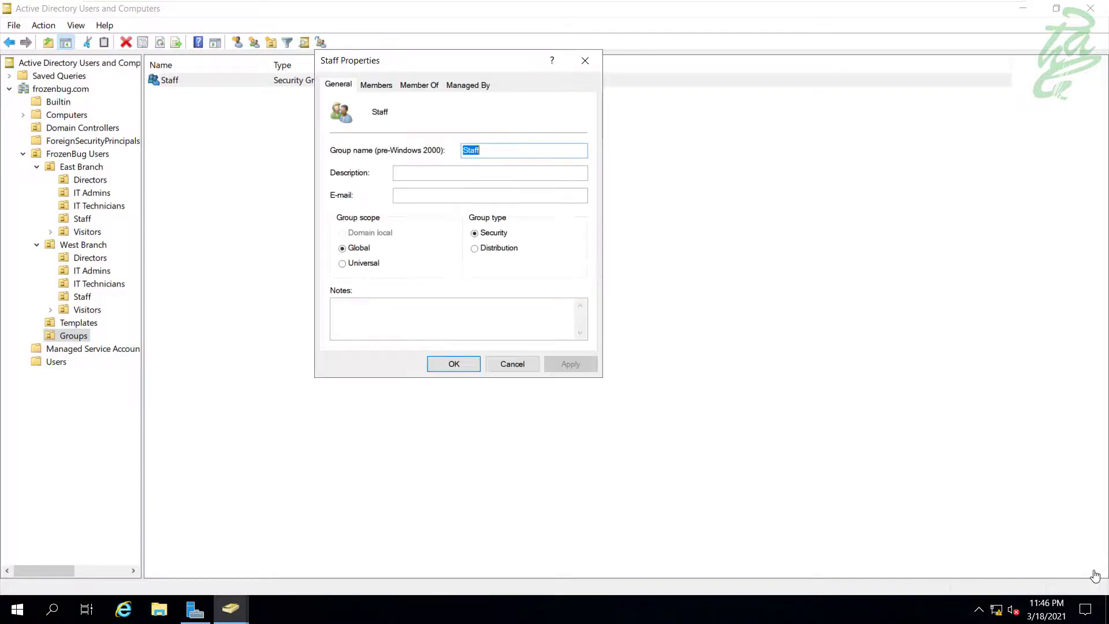
key("ctrl+Tab")
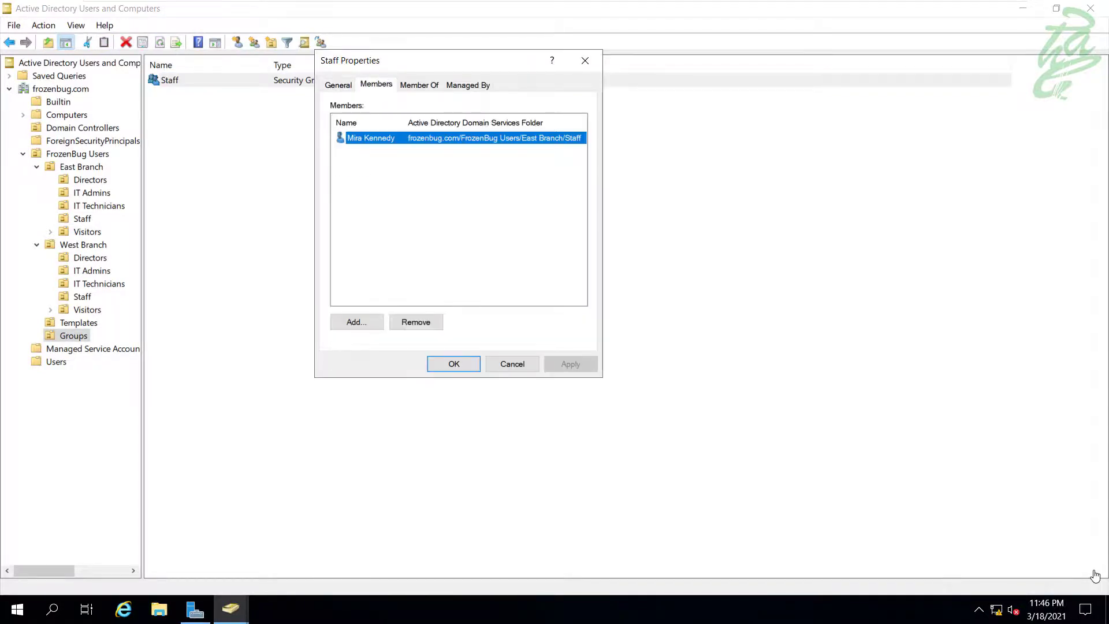
Add the second user listed in West Branch's Staff organizational unit to the Staff group through the group's member list
key("ctrl+space")
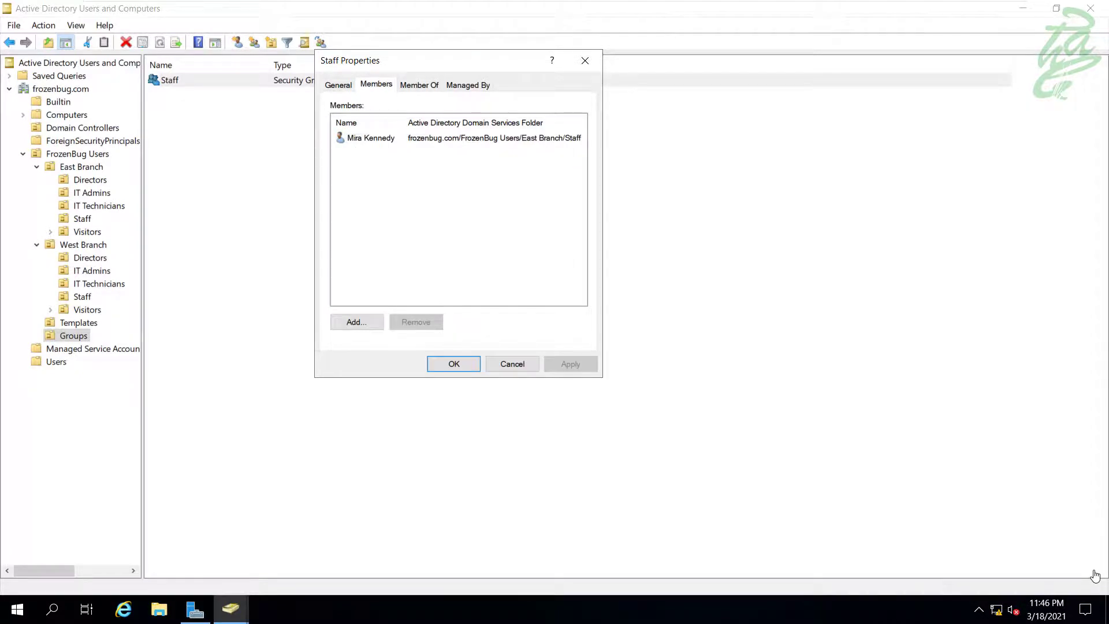
left_click(357, 323)
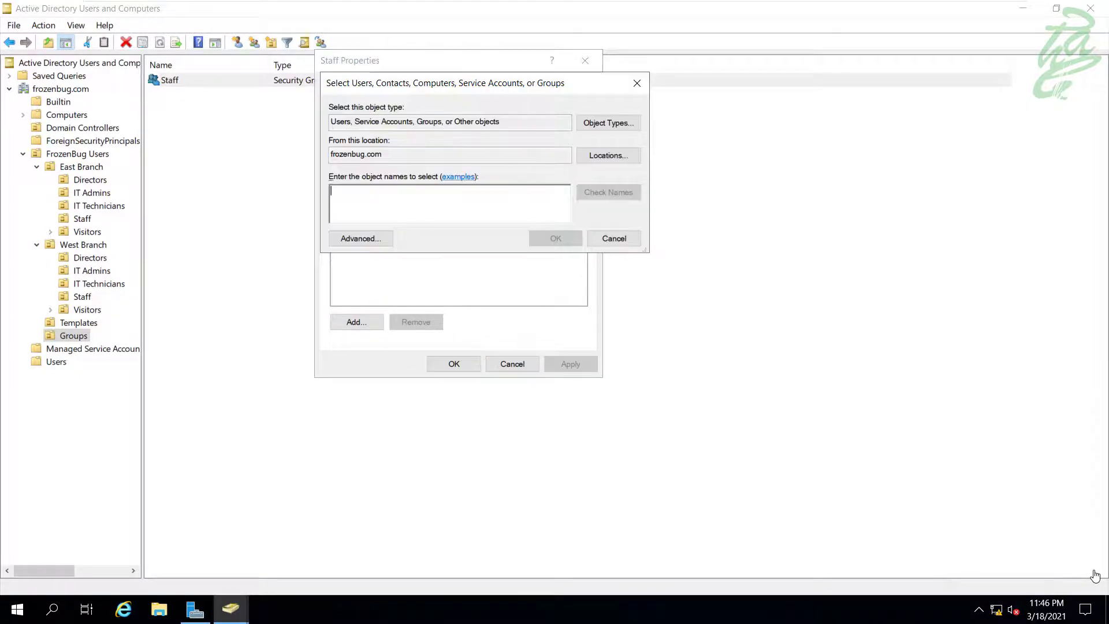
left_click_drag(558, 86, 590, 107)
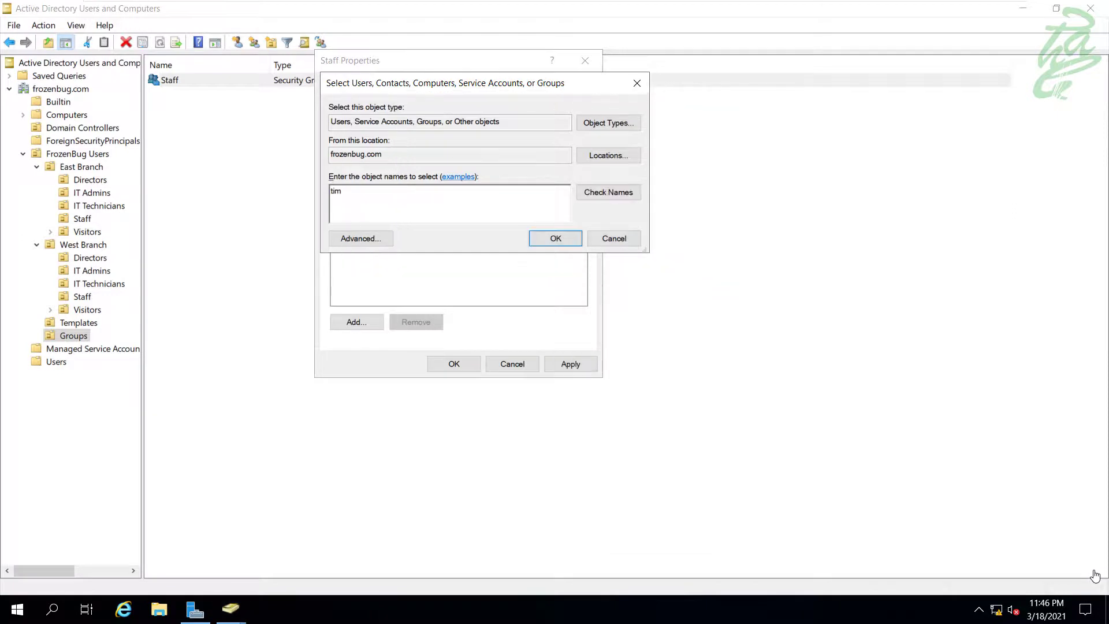
key("Return")
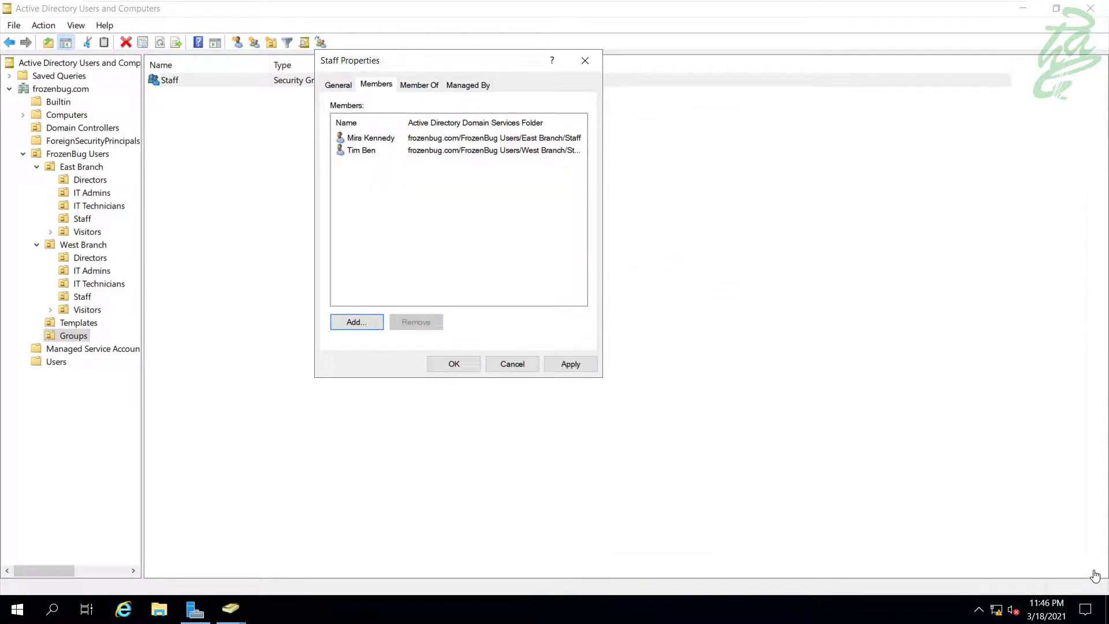
key("Tab")
key("Return")
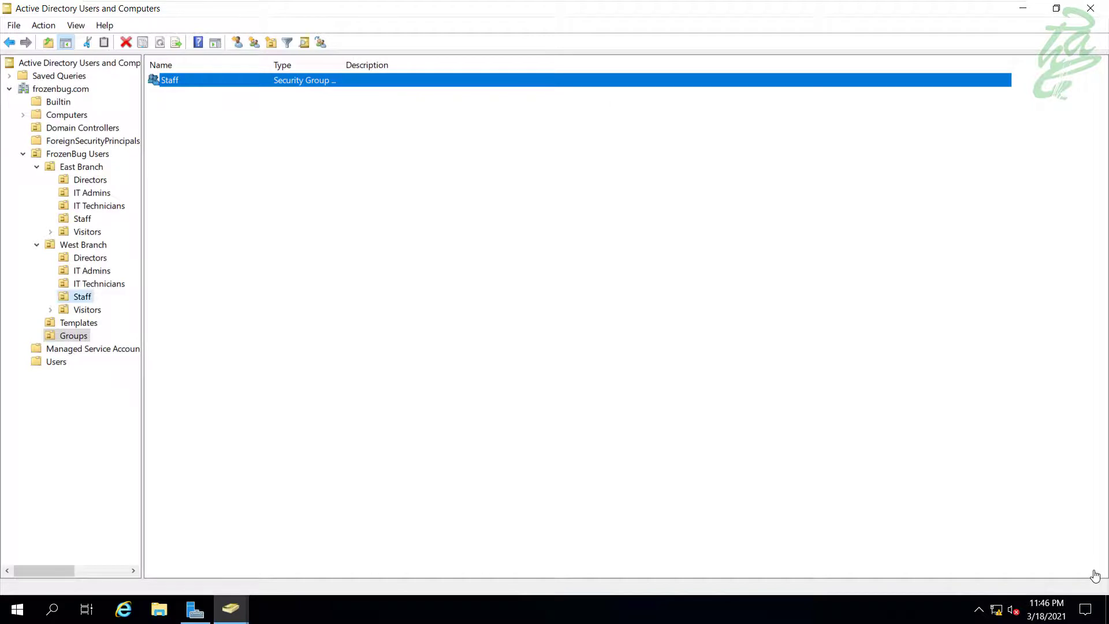
Check the users in West Branch's Staff organizational unit and add the first one listed there to the Staff group's members
left_click(83, 297)
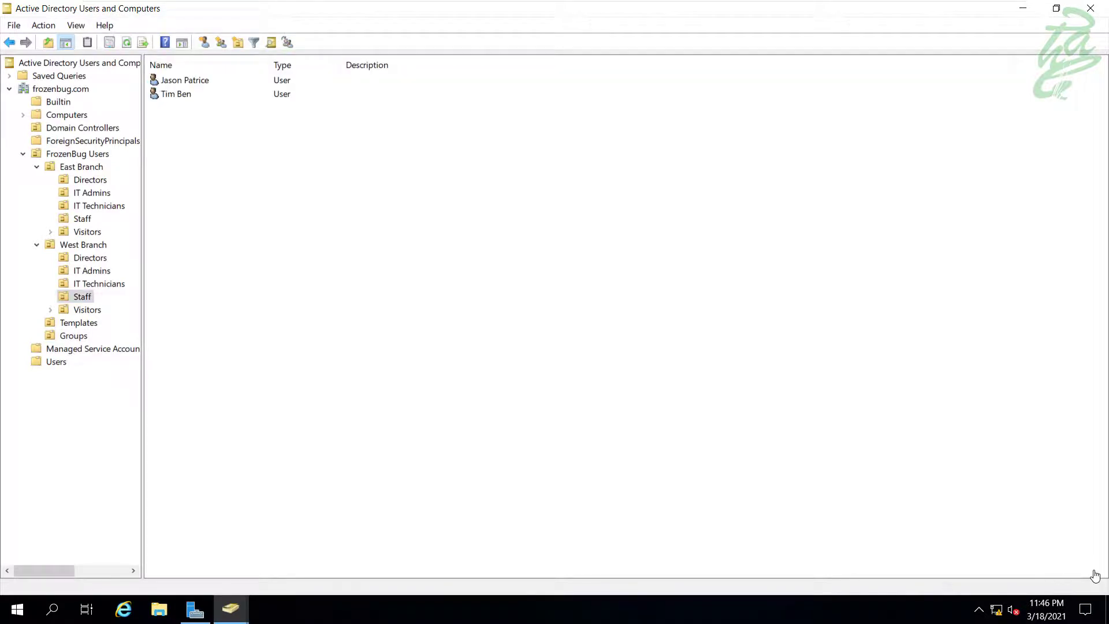
key("alt+Right")
key("Tab")
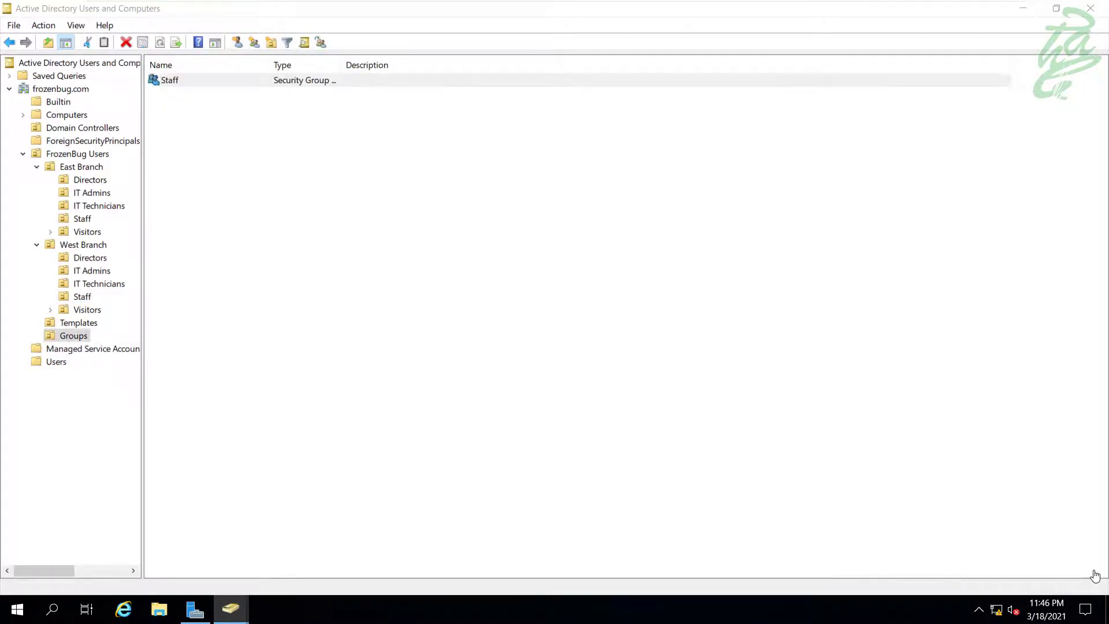
key("Return")
key("ctrl+Tab")
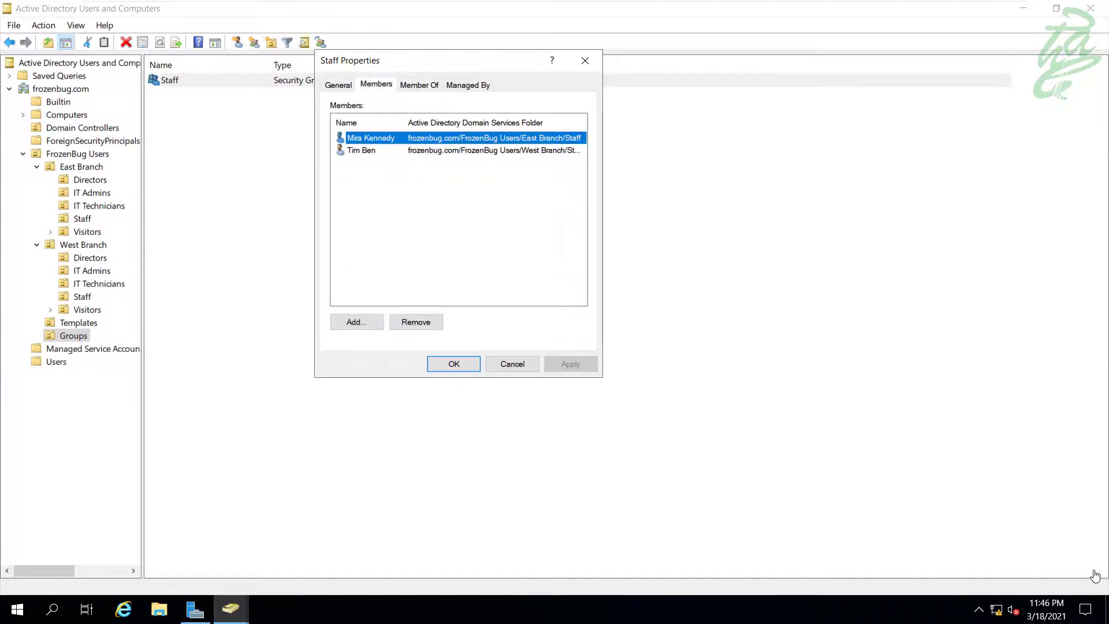
key("Tab")
key("Return")
type("mira")
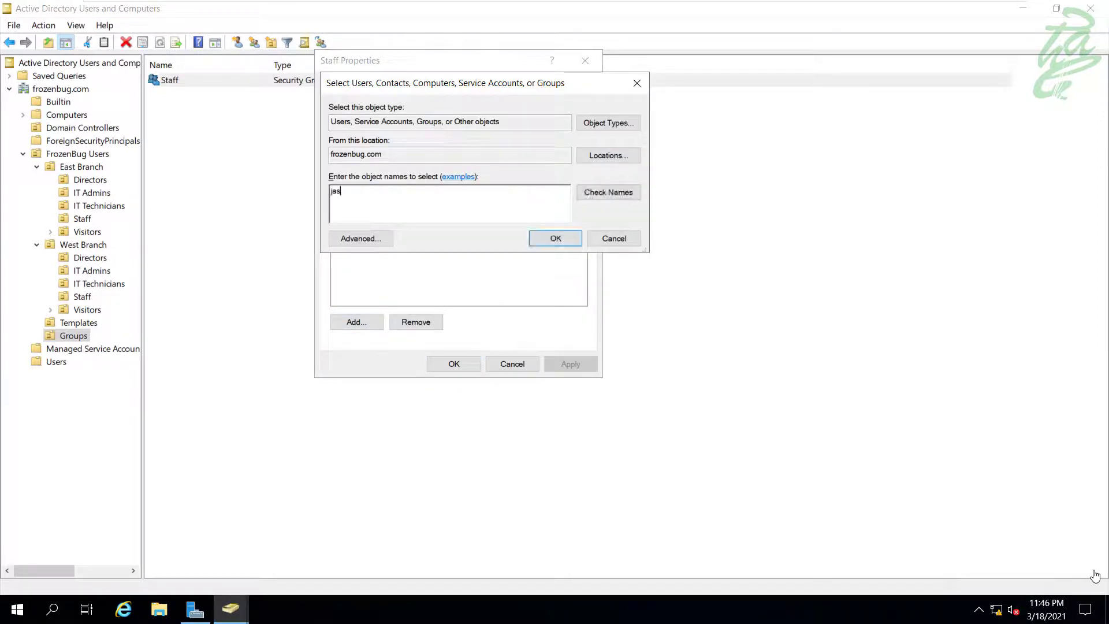
key("Return")
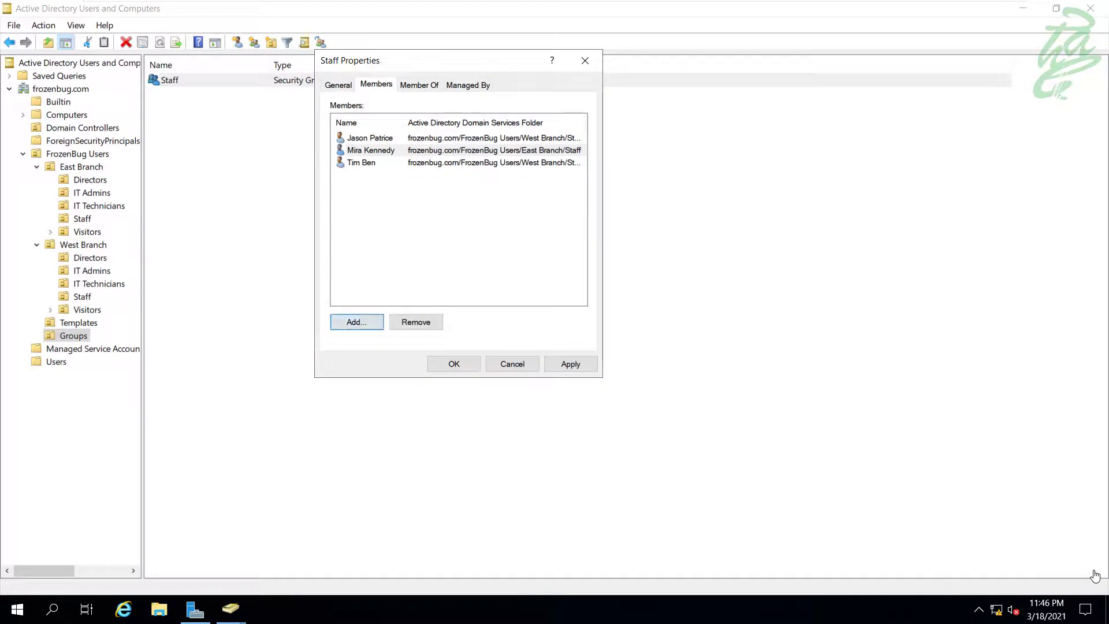
key("Return")
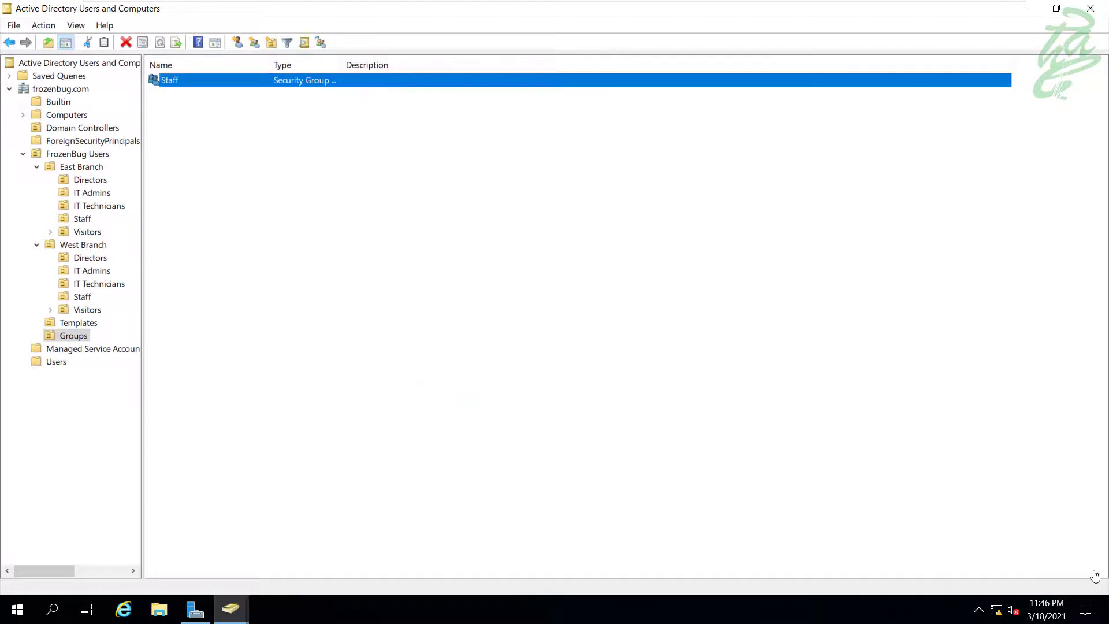
Open the group memberships of the STAFF TEMPLATES user in the Templates organizational unit
left_click(1096, 574)
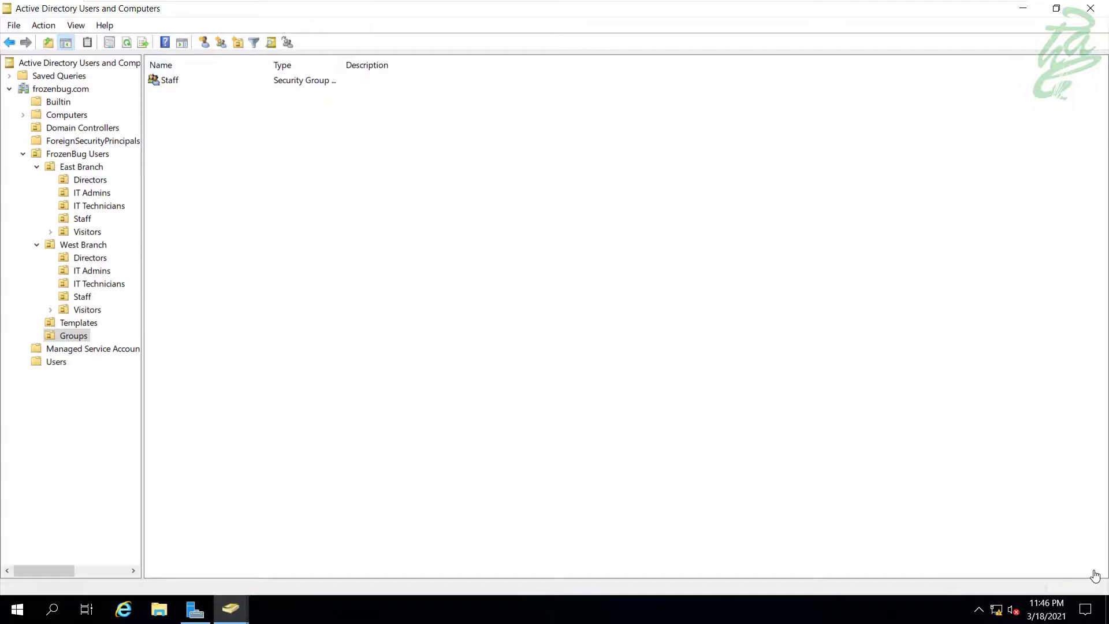
key("Up")
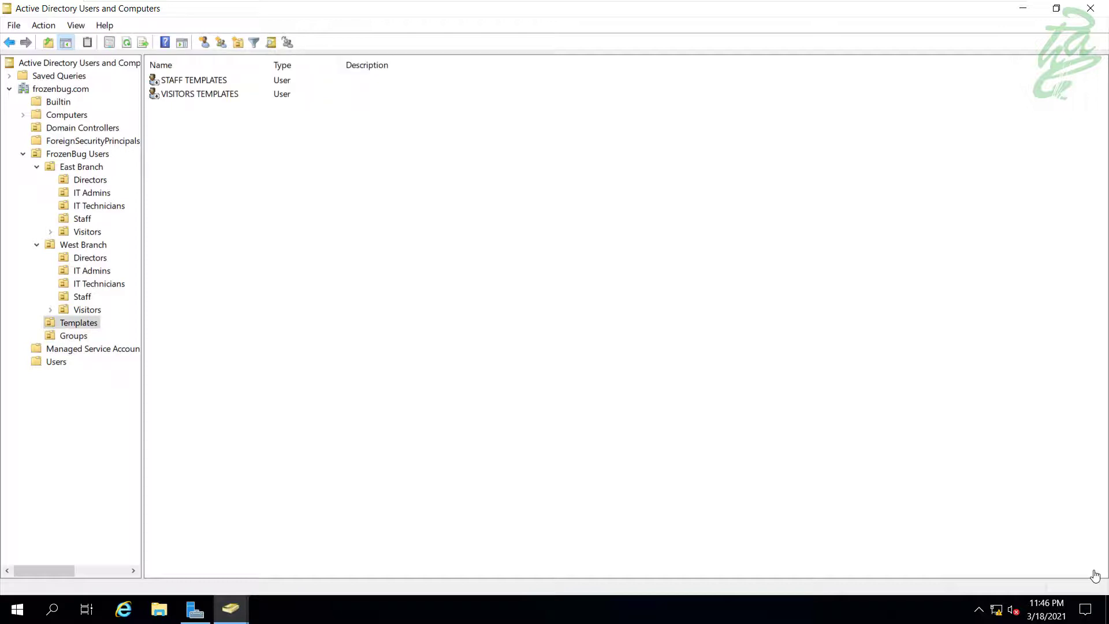
key("Tab")
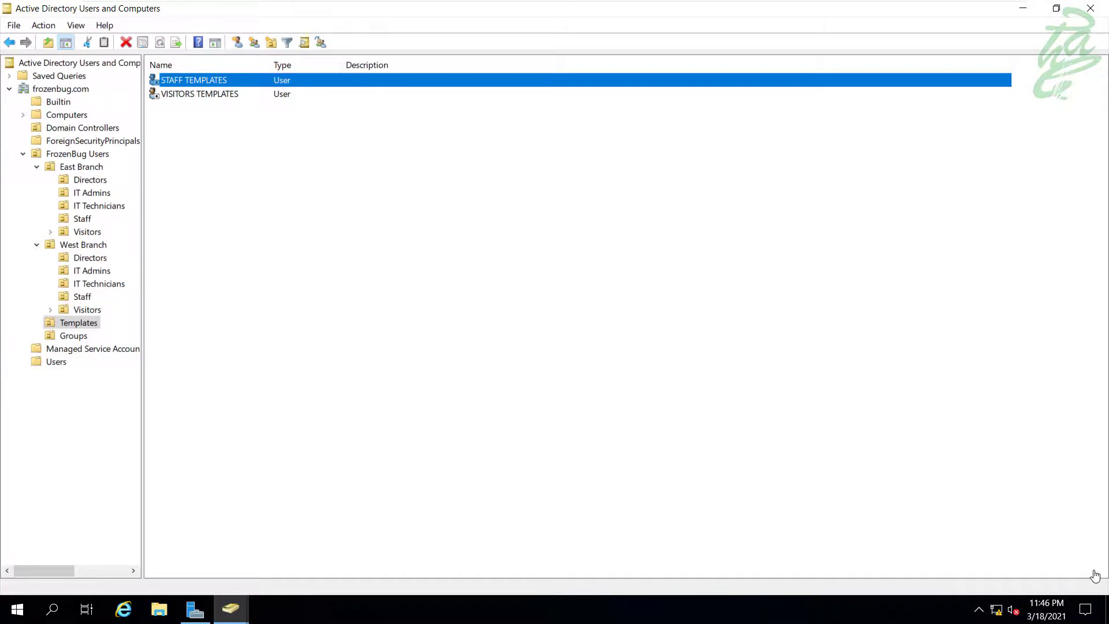
key("shift+F10")
key("Up")
key("Up")
key("Up")
key("Up")
key("Down")
key("Down")
key("Return")
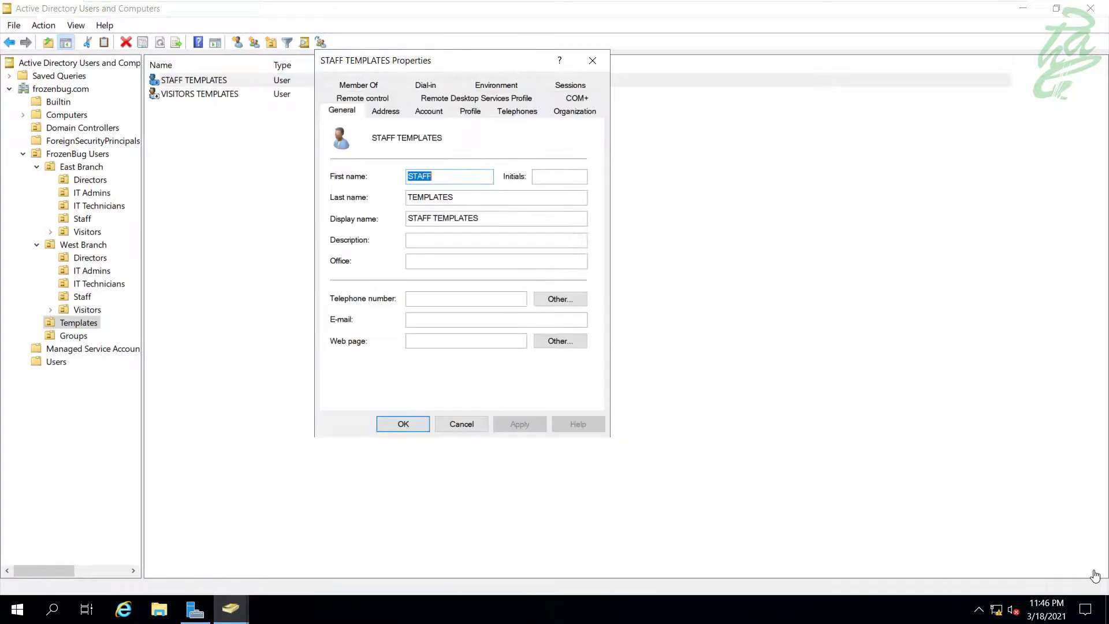
left_click(359, 85)
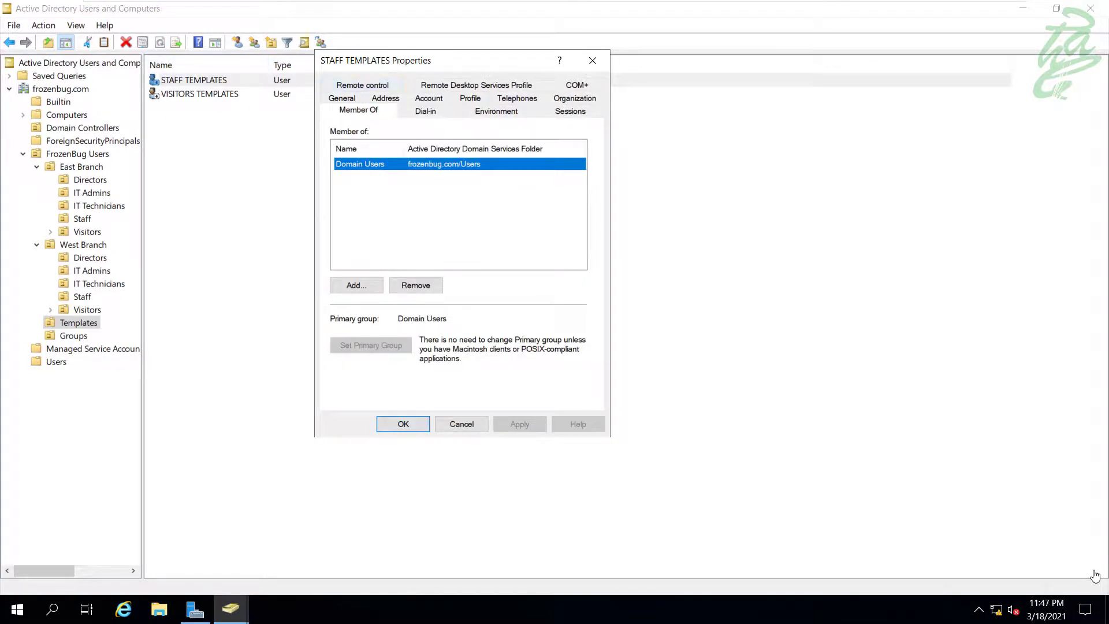
Add the STAFF TEMPLATES user to the Staff group, checking the group name, and save the properties
key("Tab")
key("Return")
type("staff")
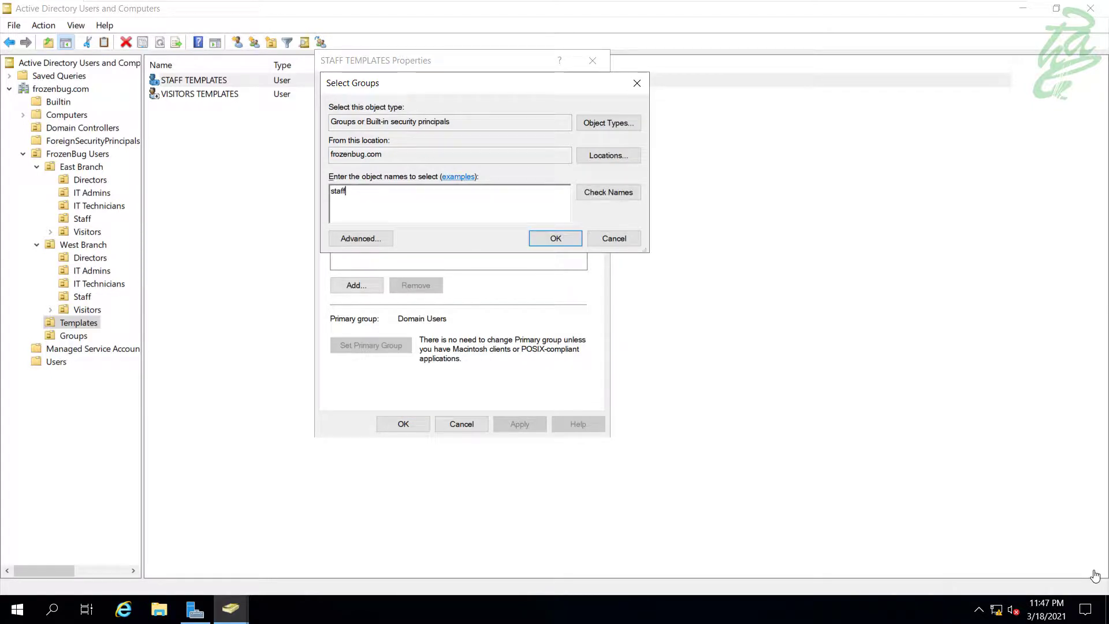
key("Tab")
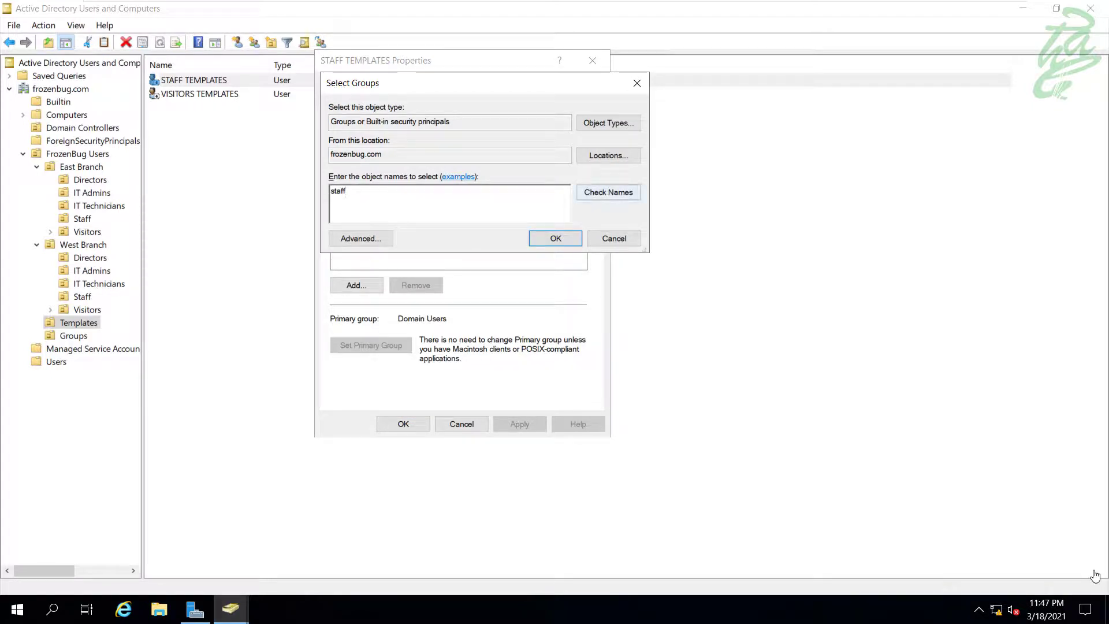
key("Return")
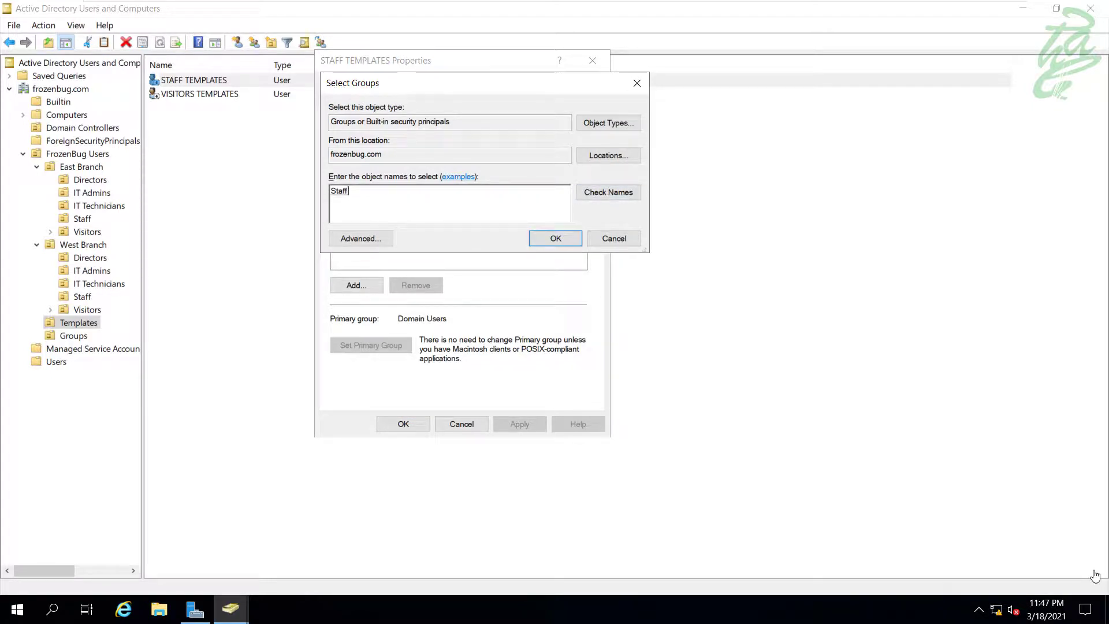
key("Return")
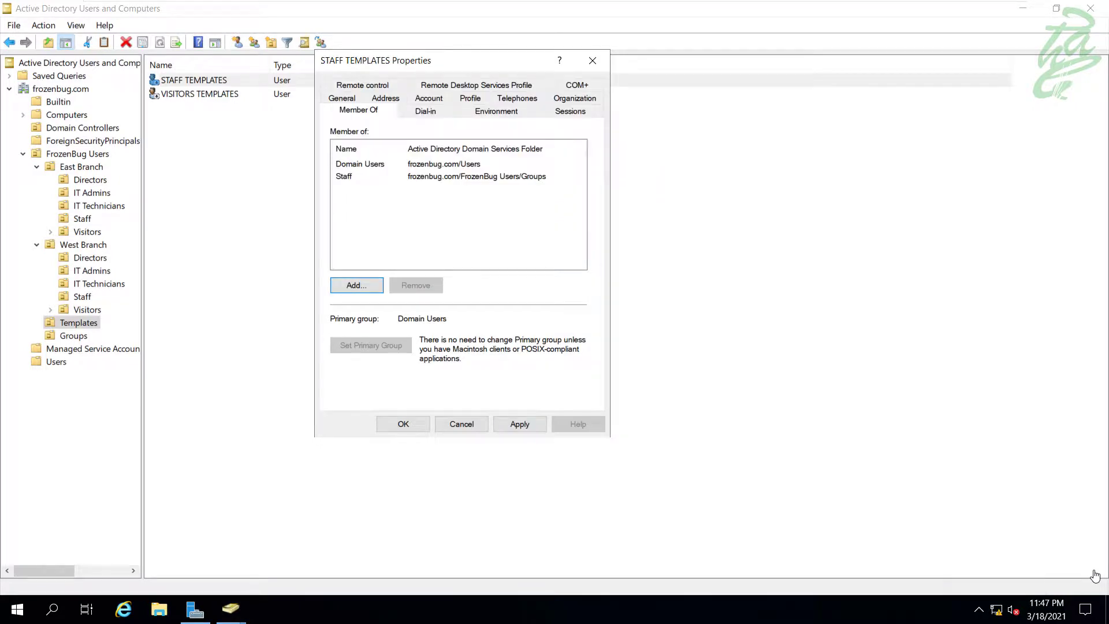
key("Tab")
key("Return")
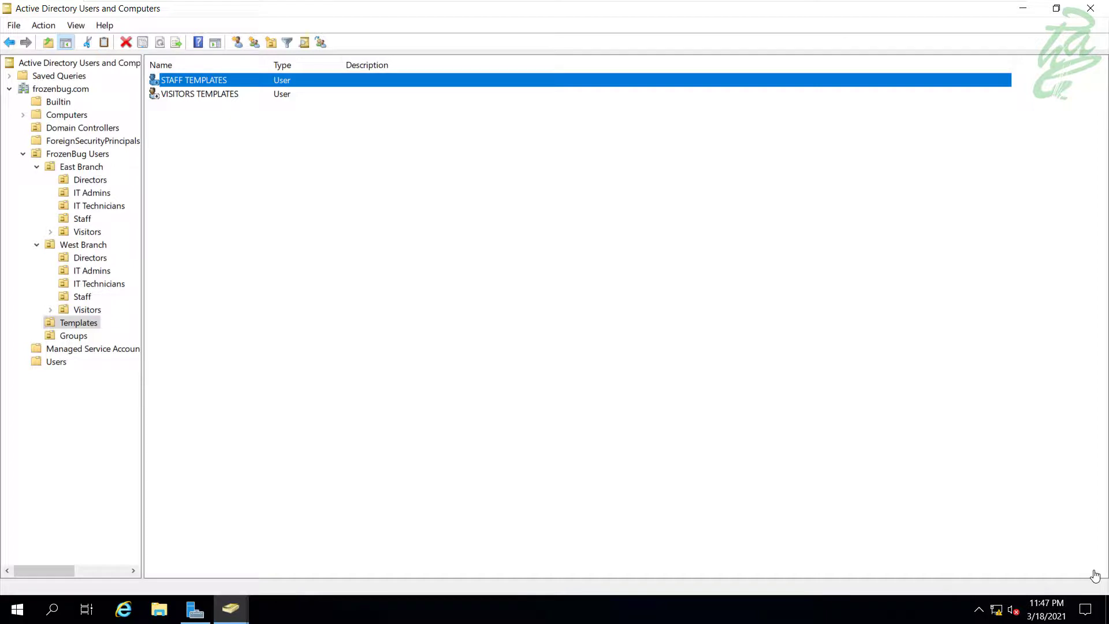
Create a global security group named FrozenBug Users in the Groups organizational unit
left_click(74, 335)
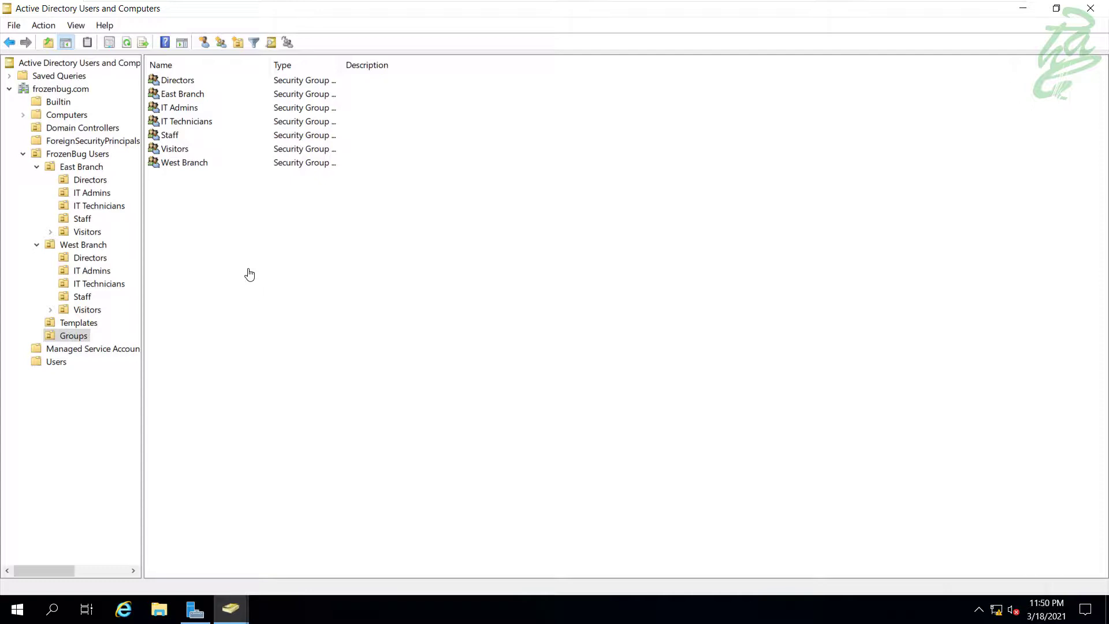
right_click(179, 208)
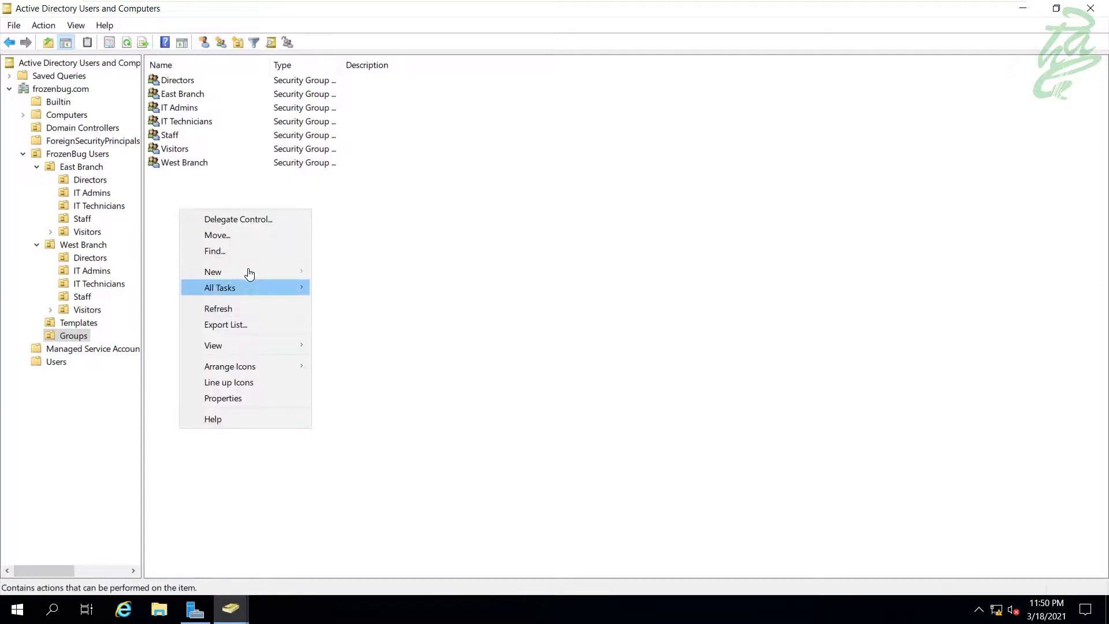
mouse_move(248, 273)
key("Down")
key("Down")
key("Return")
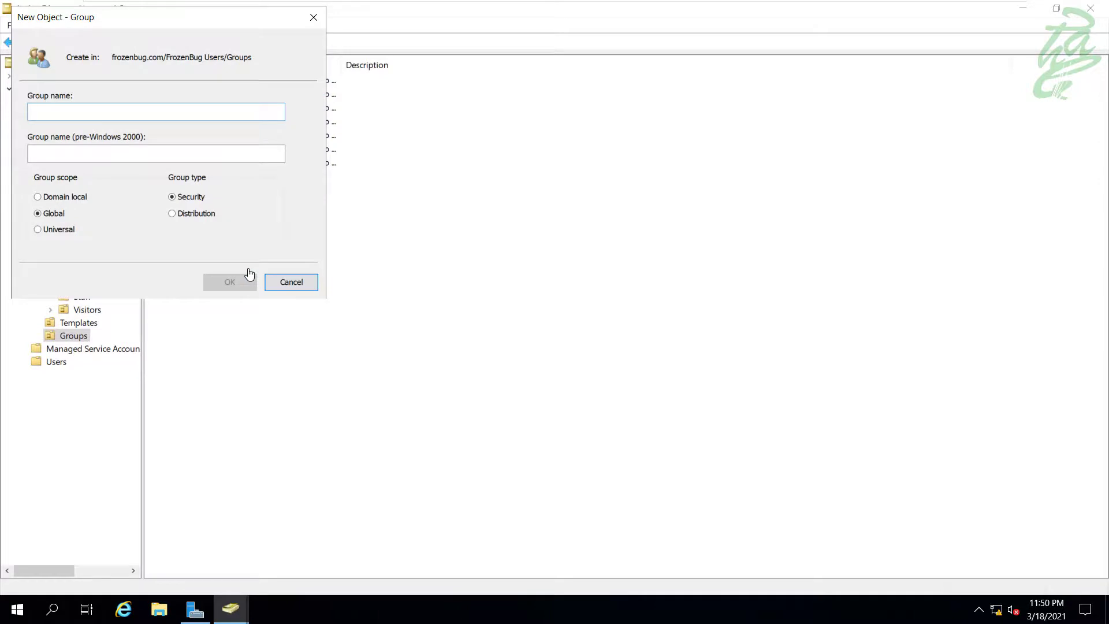
type("FrozenBug ")
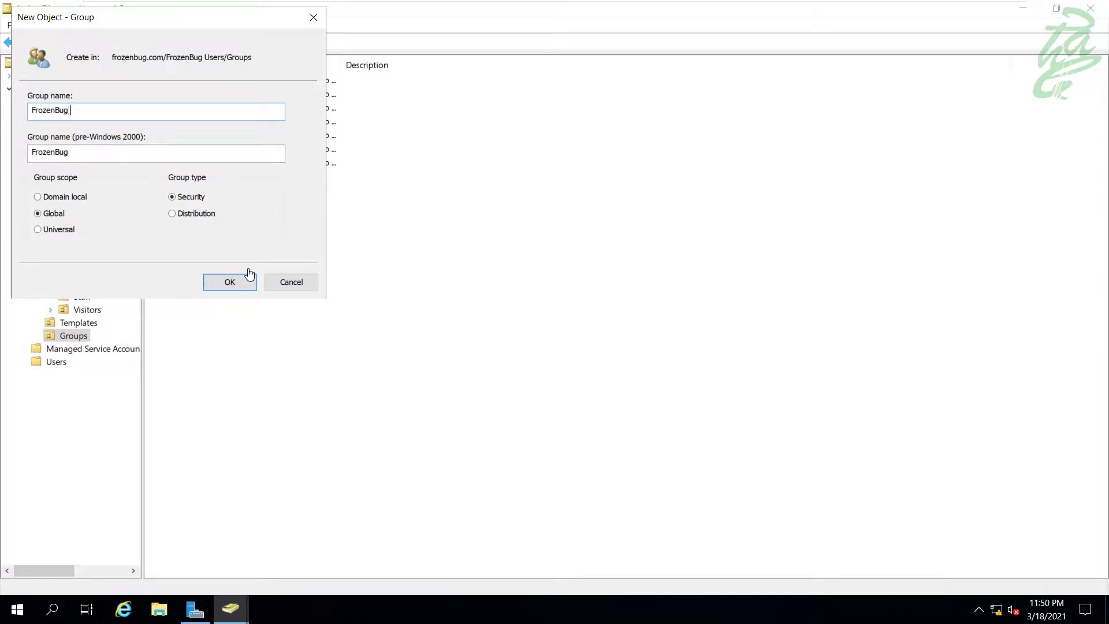
type("Users")
left_click(250, 276)
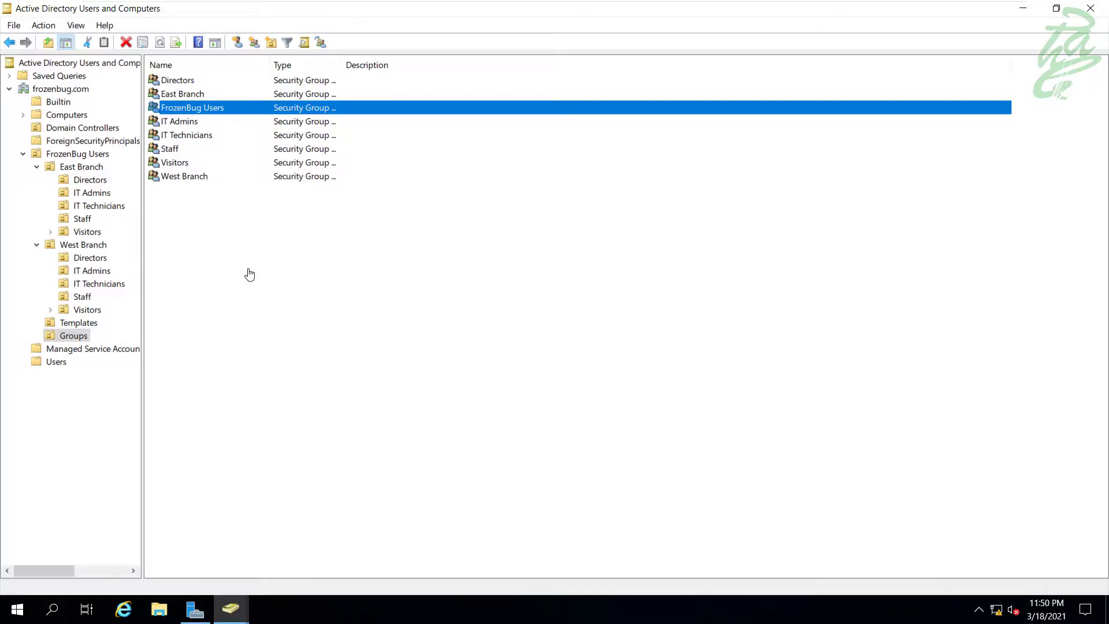
Look over the security groups listed in the Groups organizational unit, from West Branch up to Directors
left_click(250, 275)
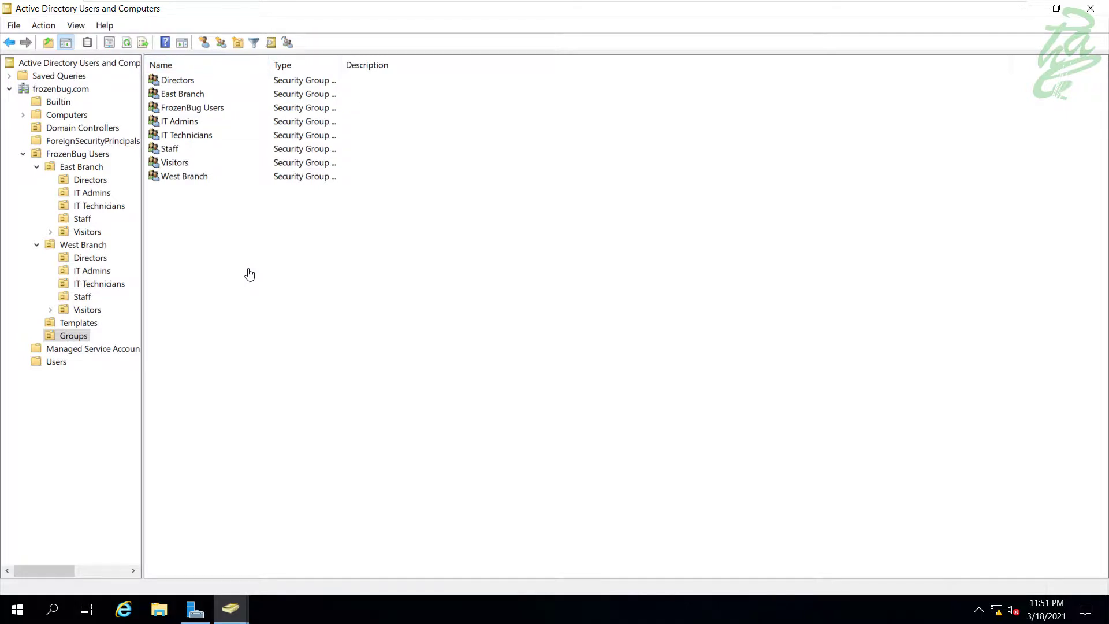
key("Up")
key("End")
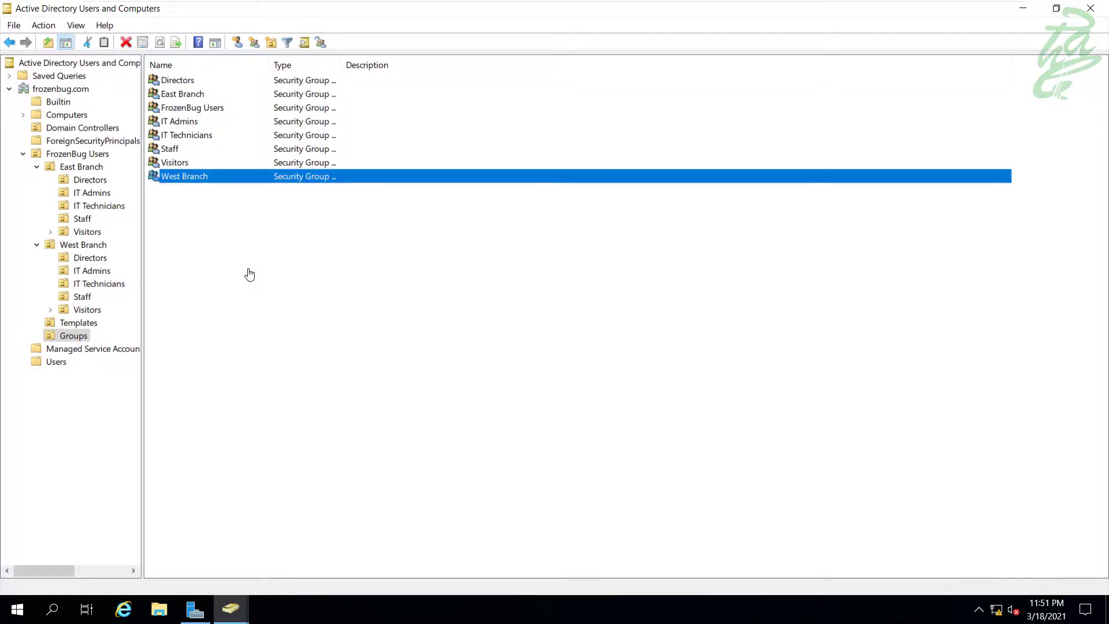
left_click(249, 274)
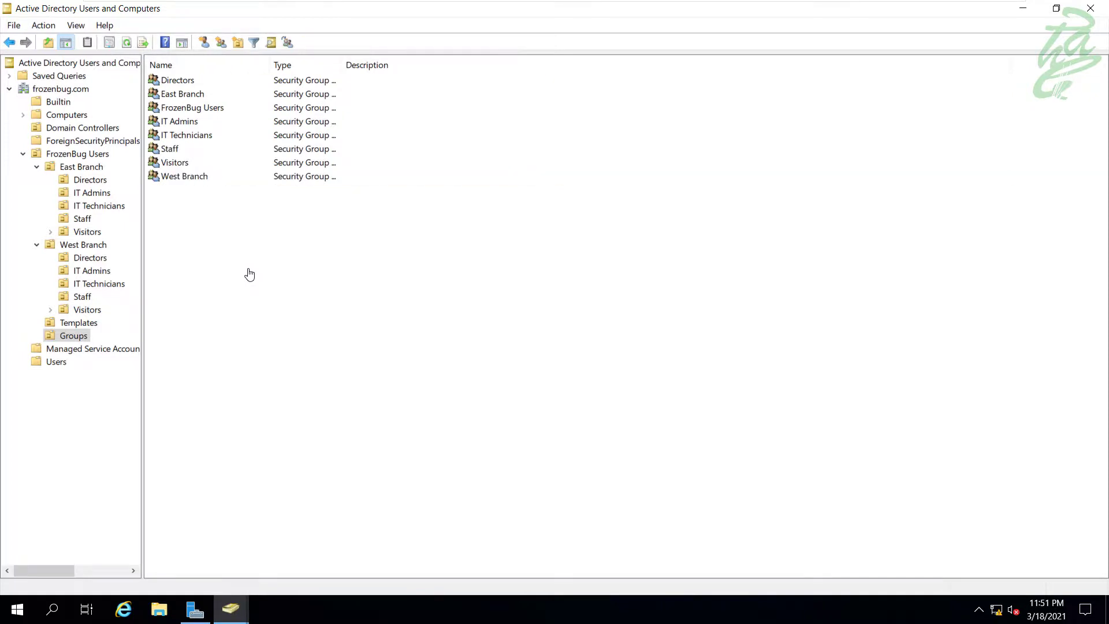
key("Up")
key("Up")
key("Up")
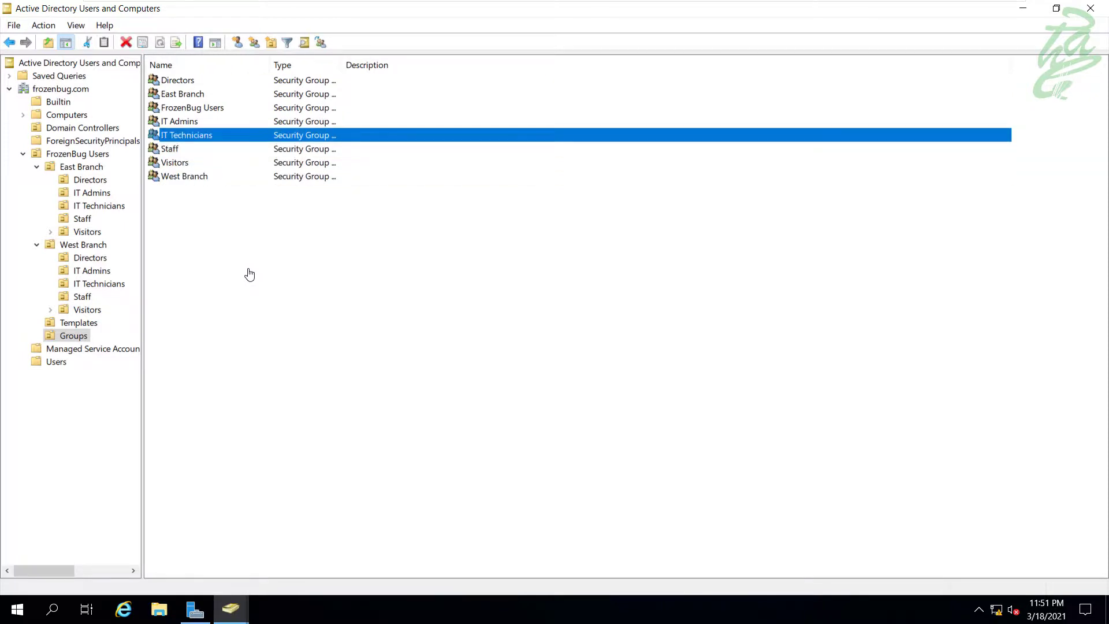
key("Up")
key("Home")
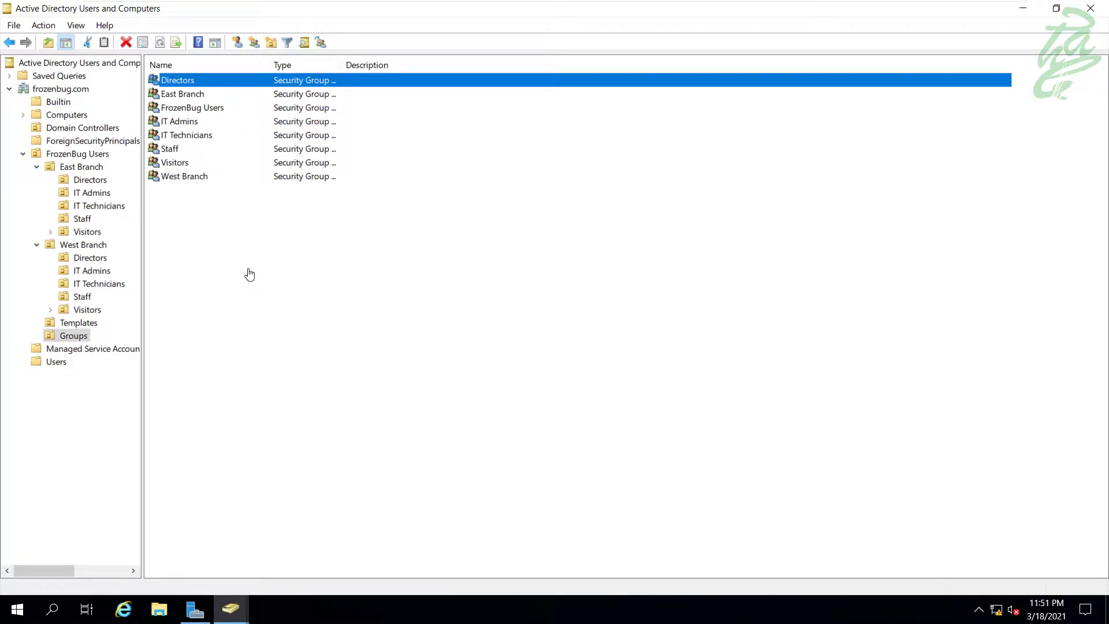
left_click(250, 275)
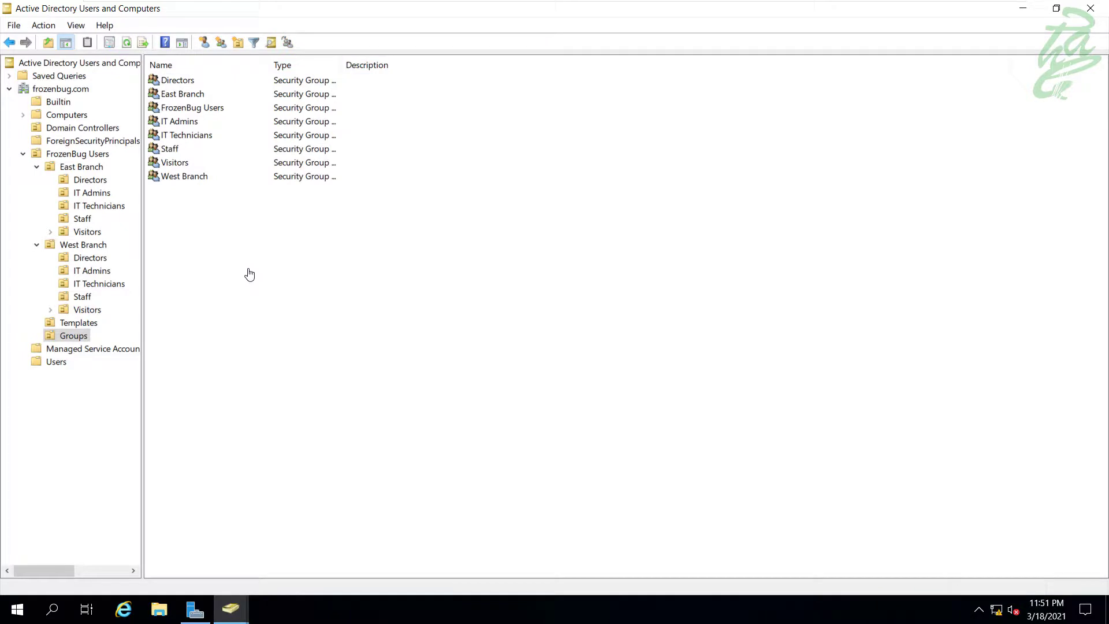
Add the West Branch group as a member of the FrozenBug Users security group
key("f")
key("Return")
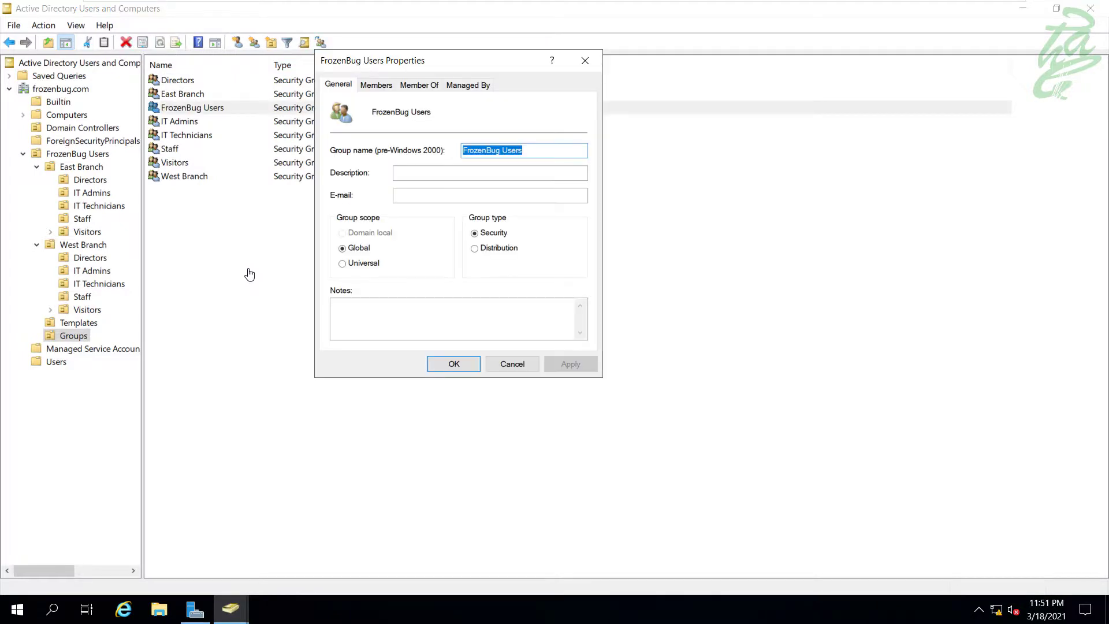
key("ctrl+Tab")
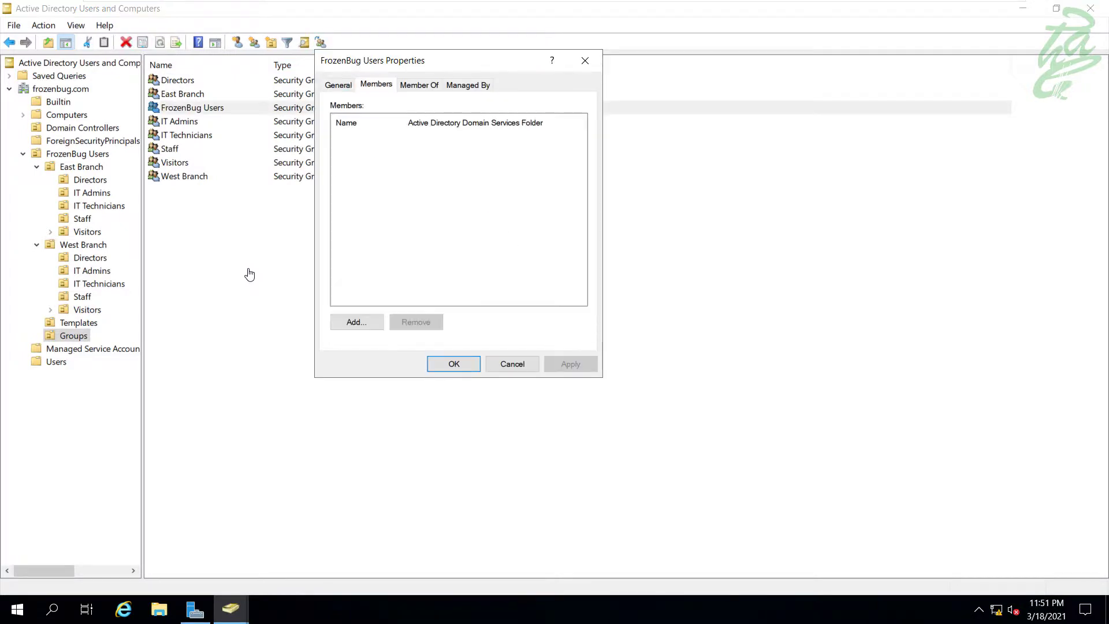
key("Tab")
key("Tab")
key("space")
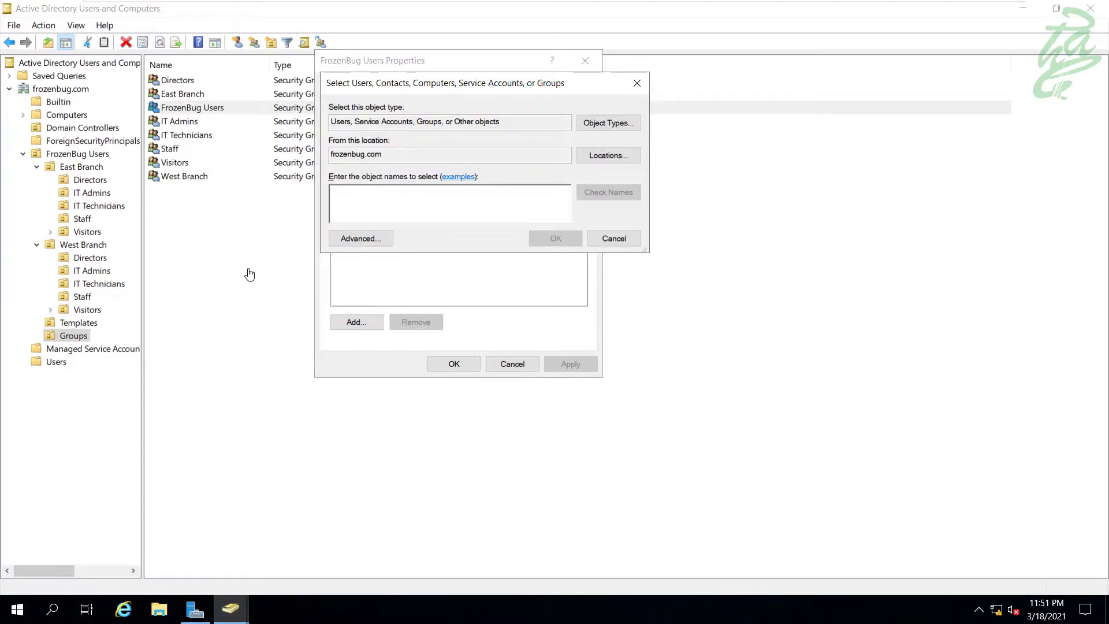
type("West")
key("Return")
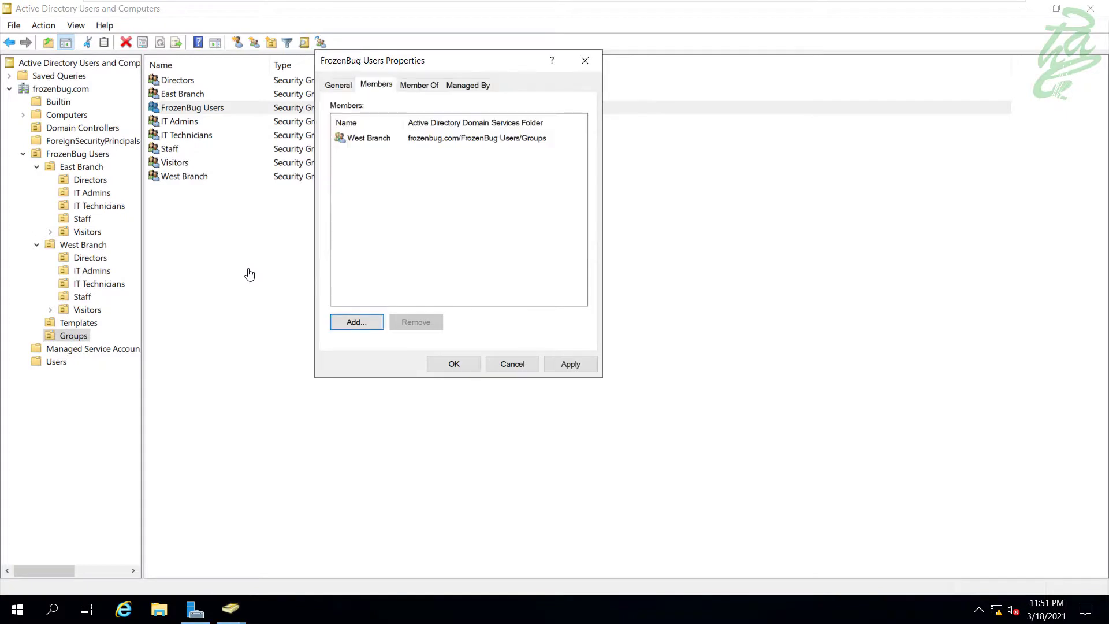
Add the East Branch group as a member of FrozenBug Users and save the group's properties
key("space")
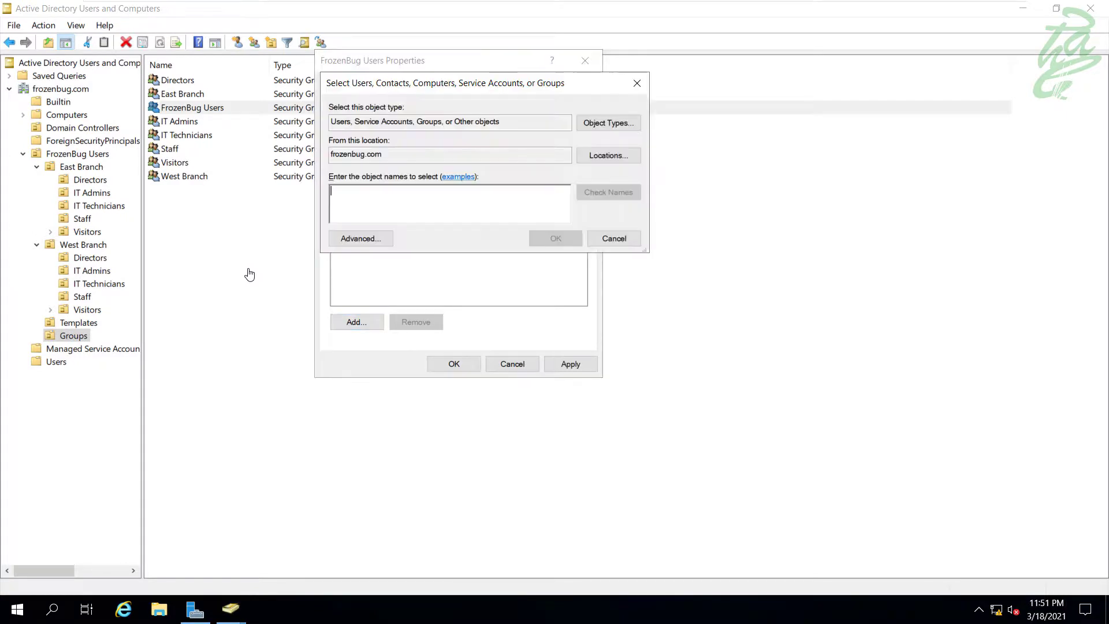
type("east")
key("Return")
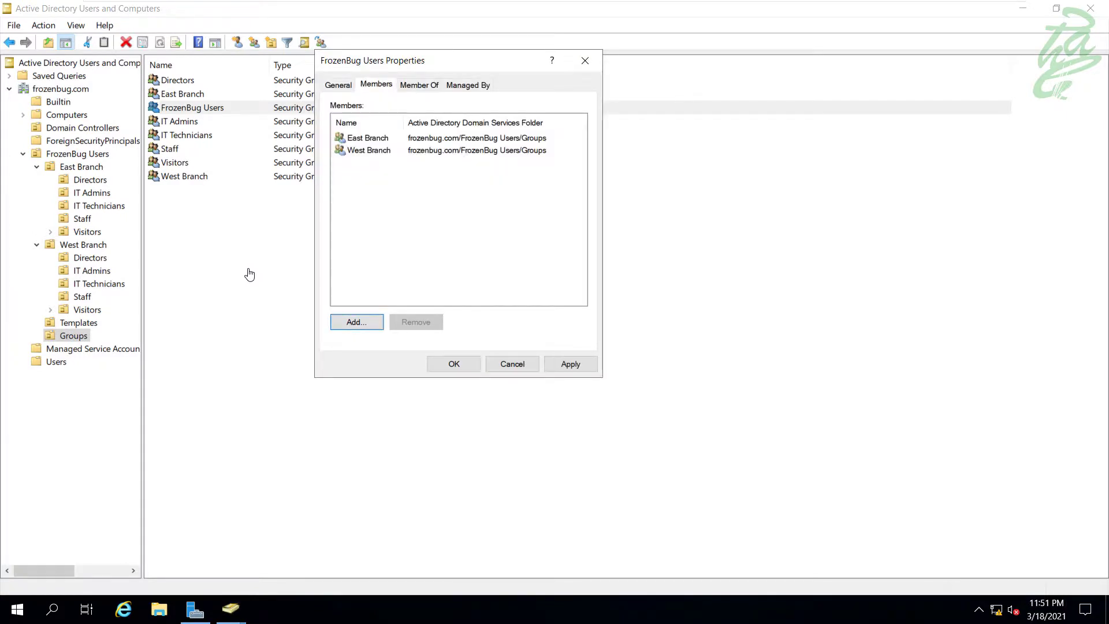
key("Tab")
key("Return")
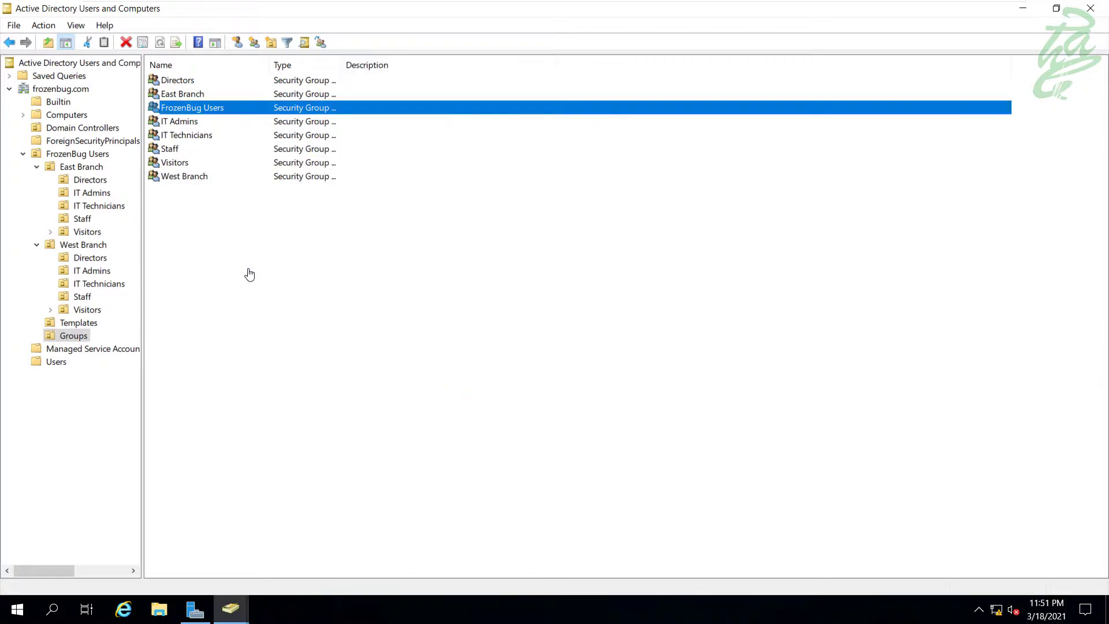
left_click(249, 274)
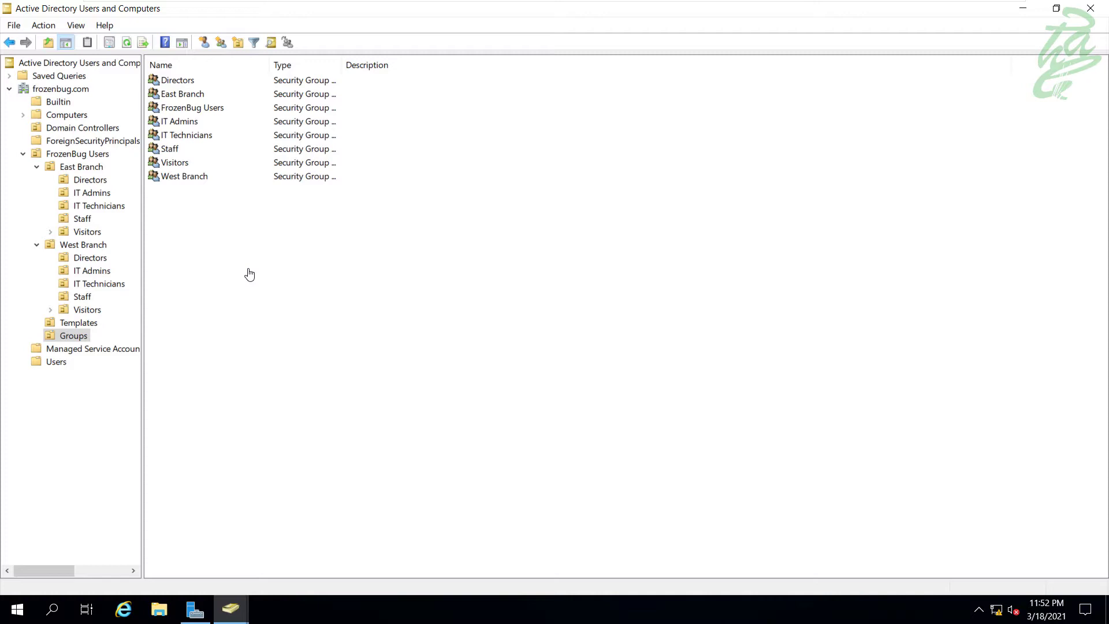
Examine the scope and type options for a new group in the Groups organizational unit, without creating one
right_click(286, 240)
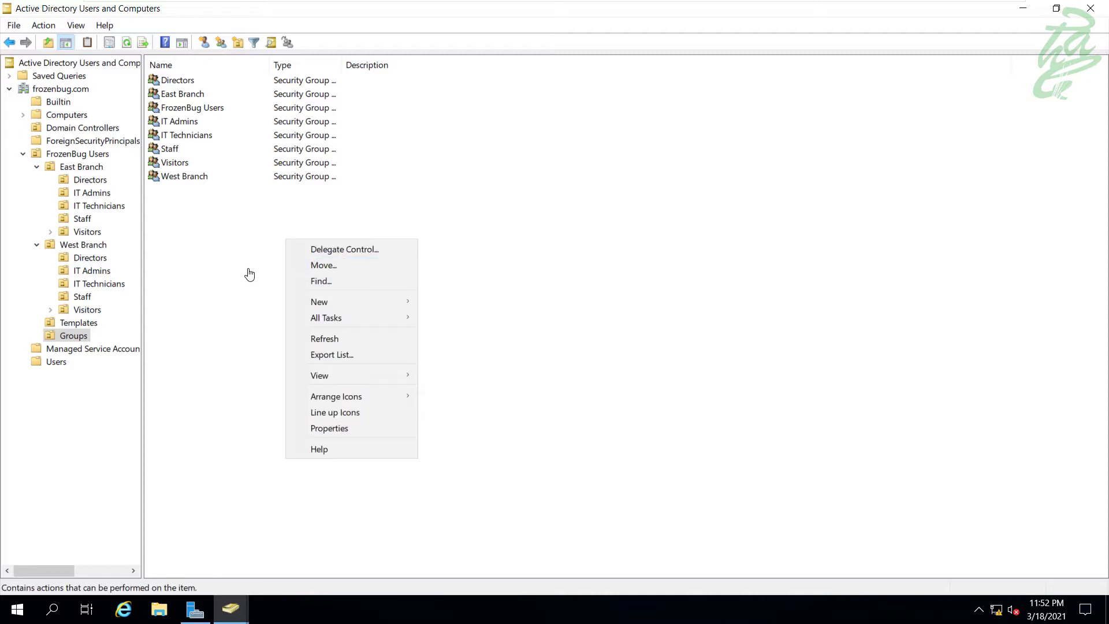
key("Right")
key("Down")
key("Down")
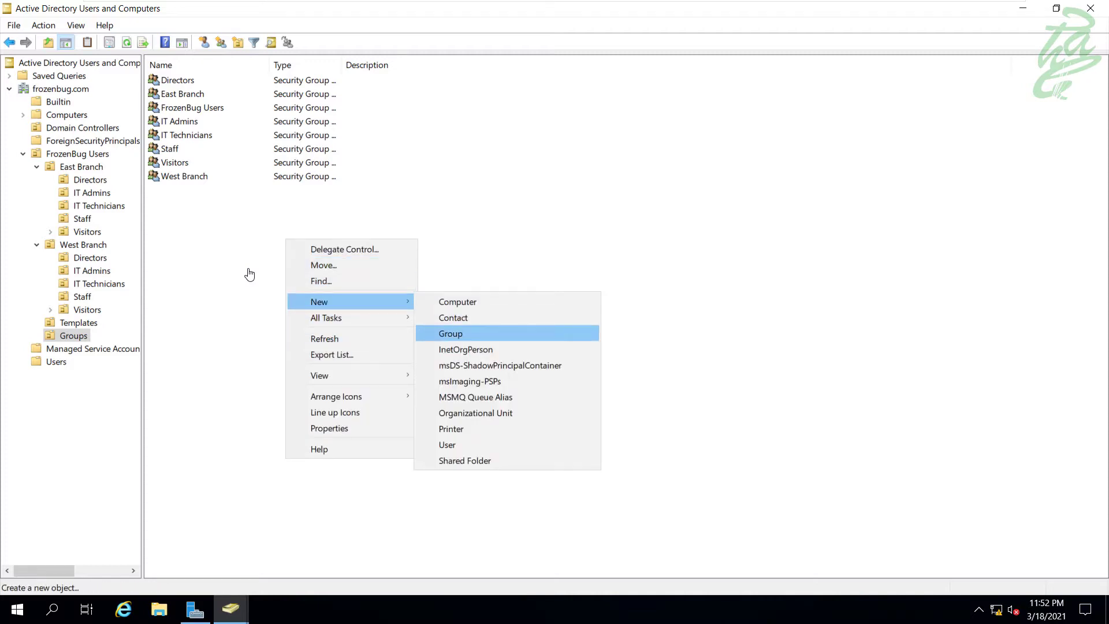
key("Return")
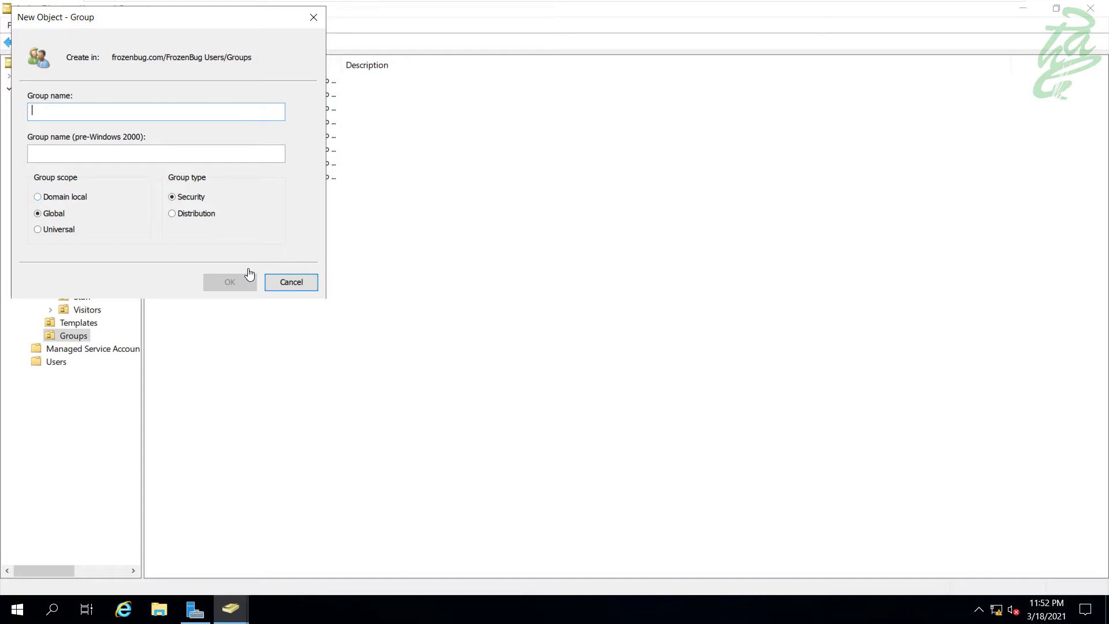
key("Escape")
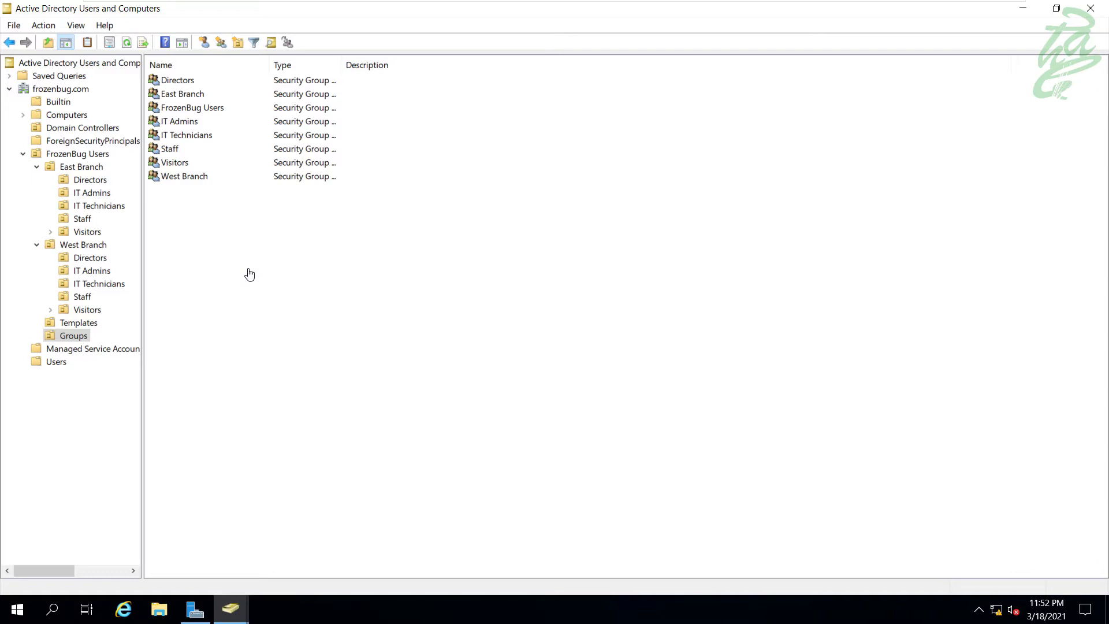
Examine the general properties of the Administrators group in the Builtin container, including its scope and type
left_click(59, 101)
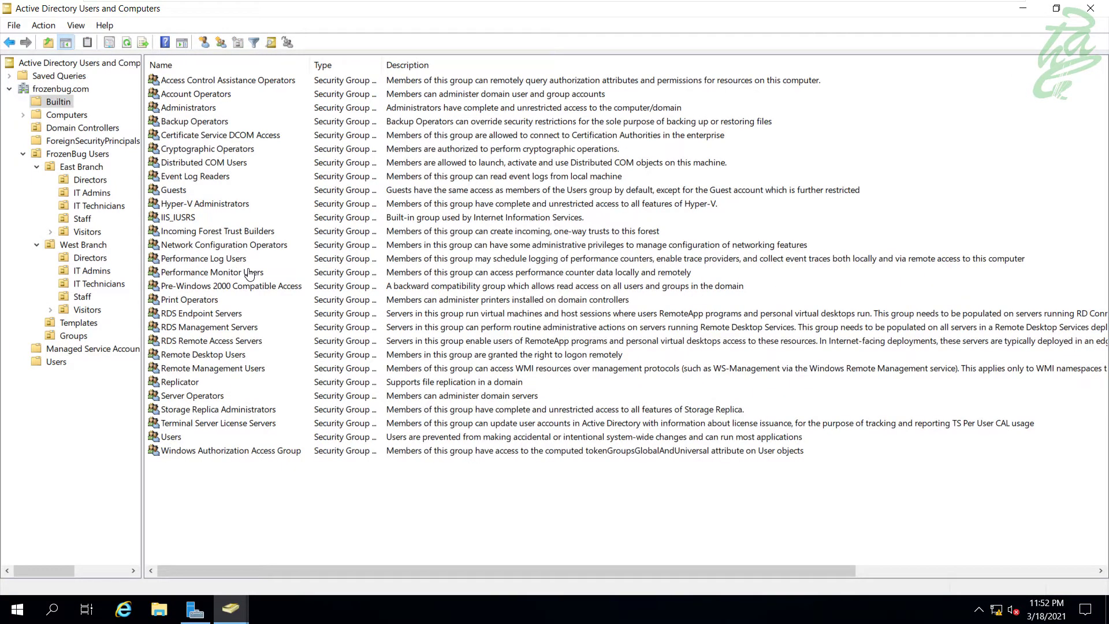
left_click(189, 108)
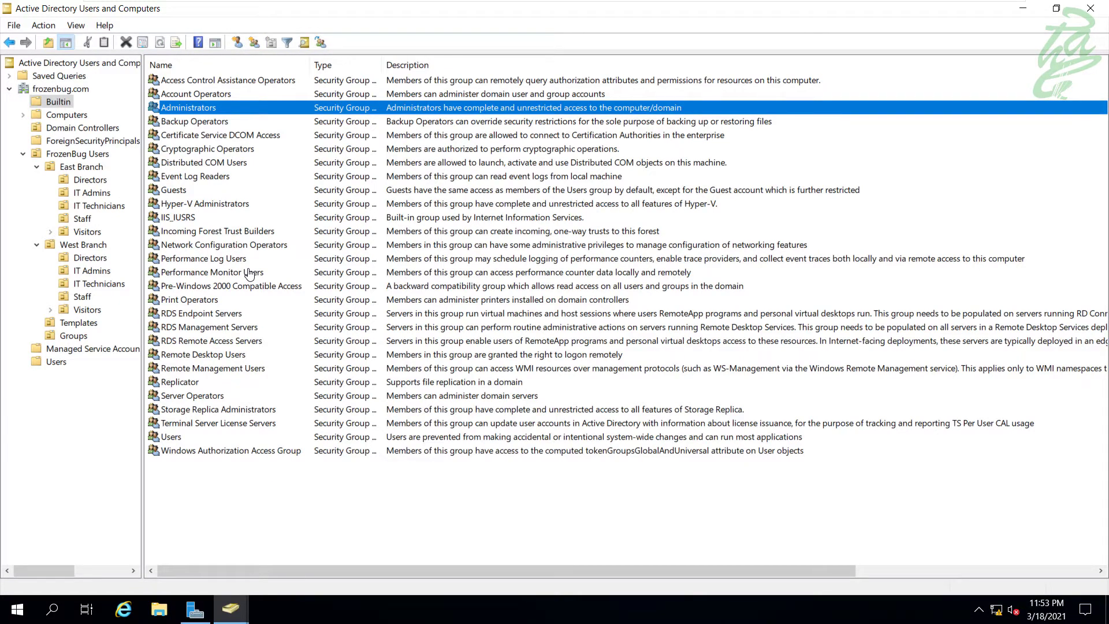
key("Return")
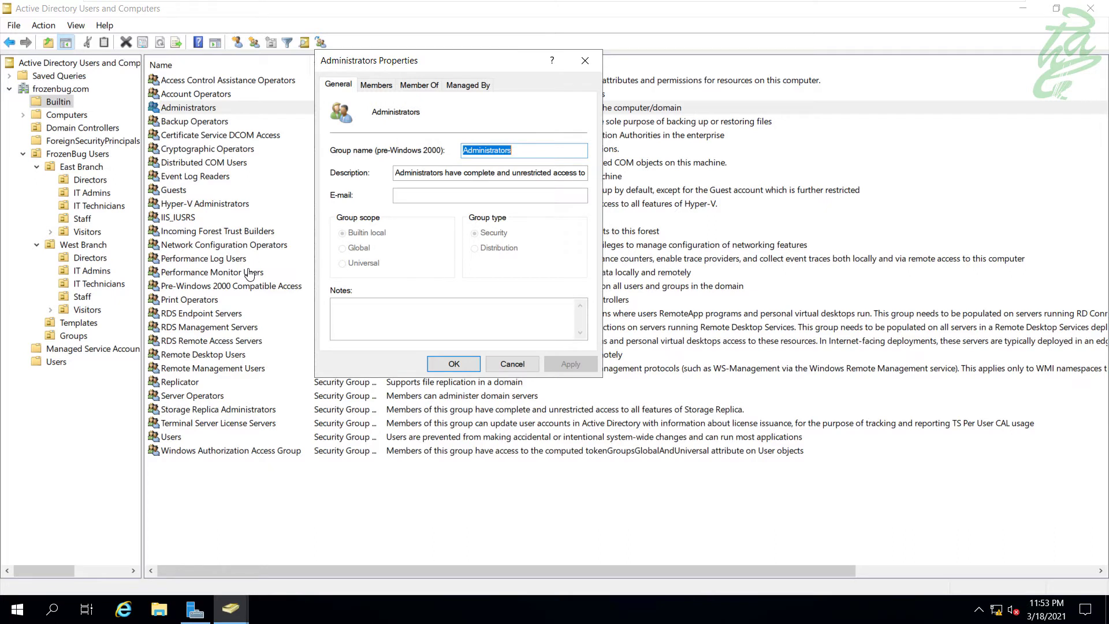
key("Escape")
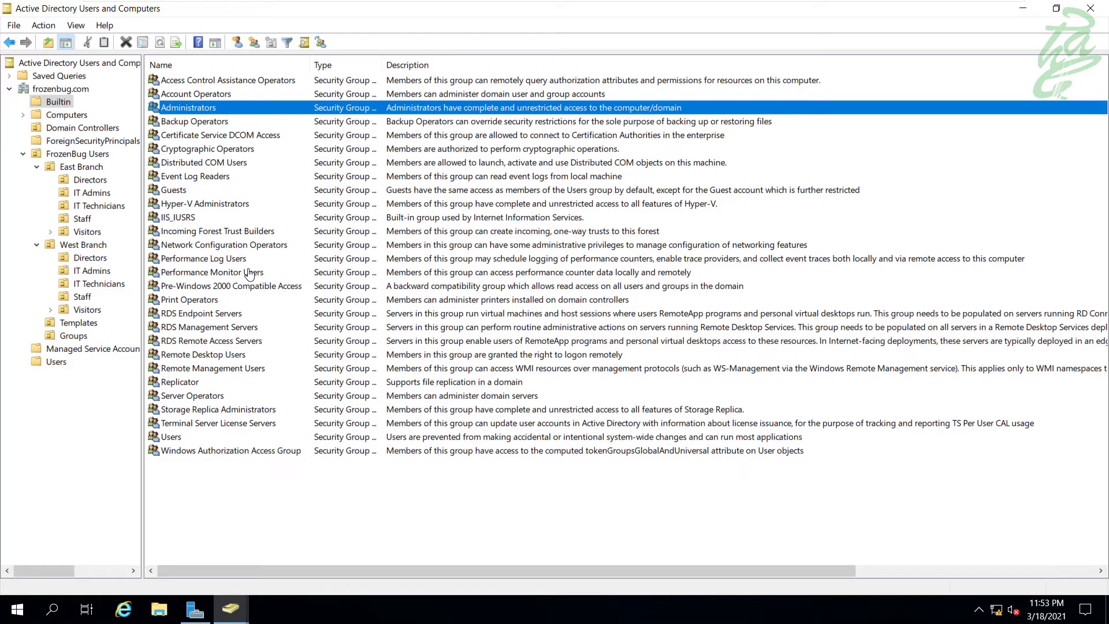
Examine the scope and group memberships of Domain Admins in the Users container, and return to the Groups organizational unit
left_click(56, 362)
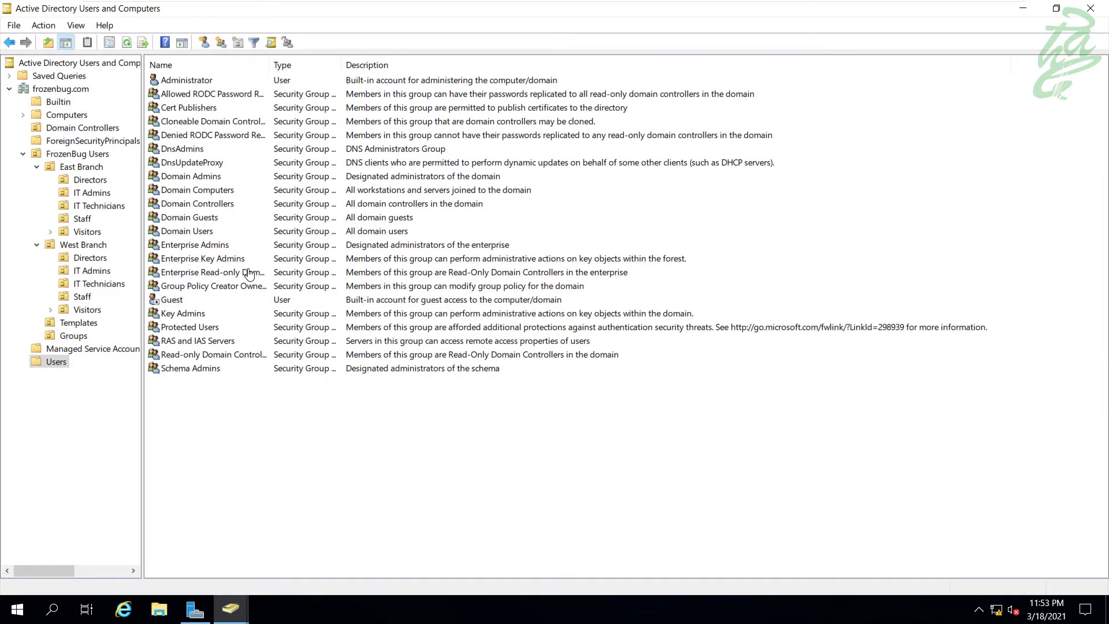
double_click(191, 176)
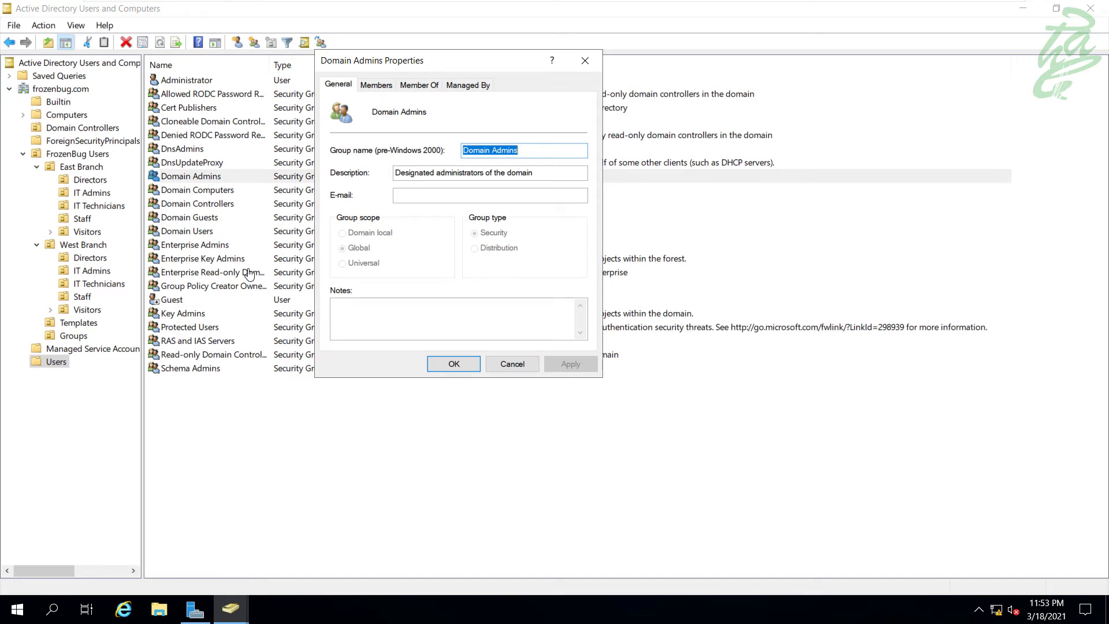
left_click(420, 85)
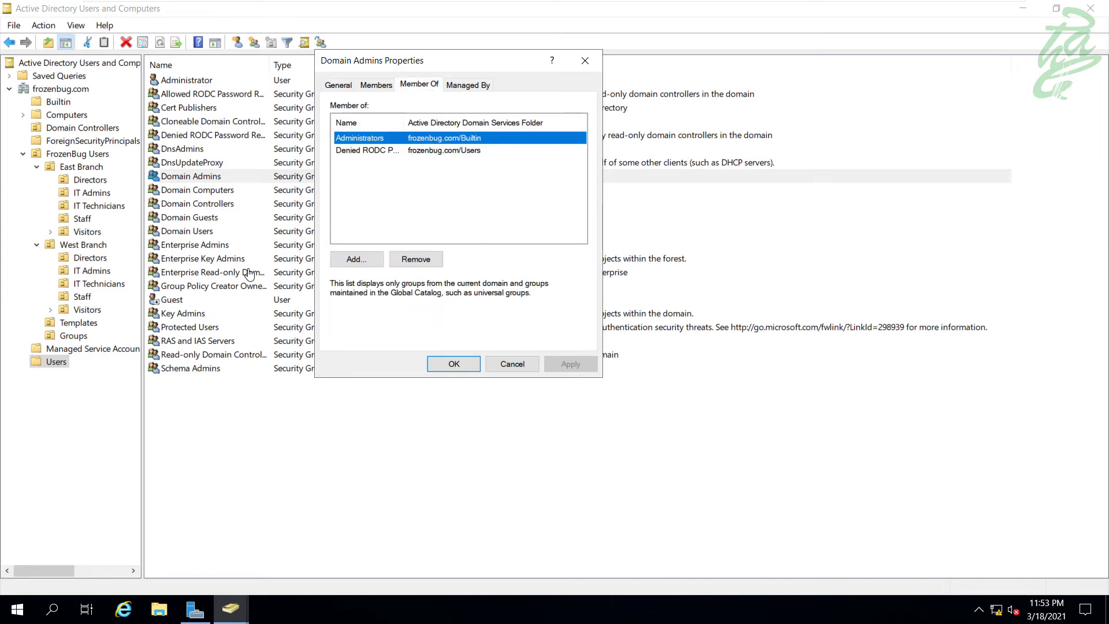
left_click_drag(404, 122, 464, 123)
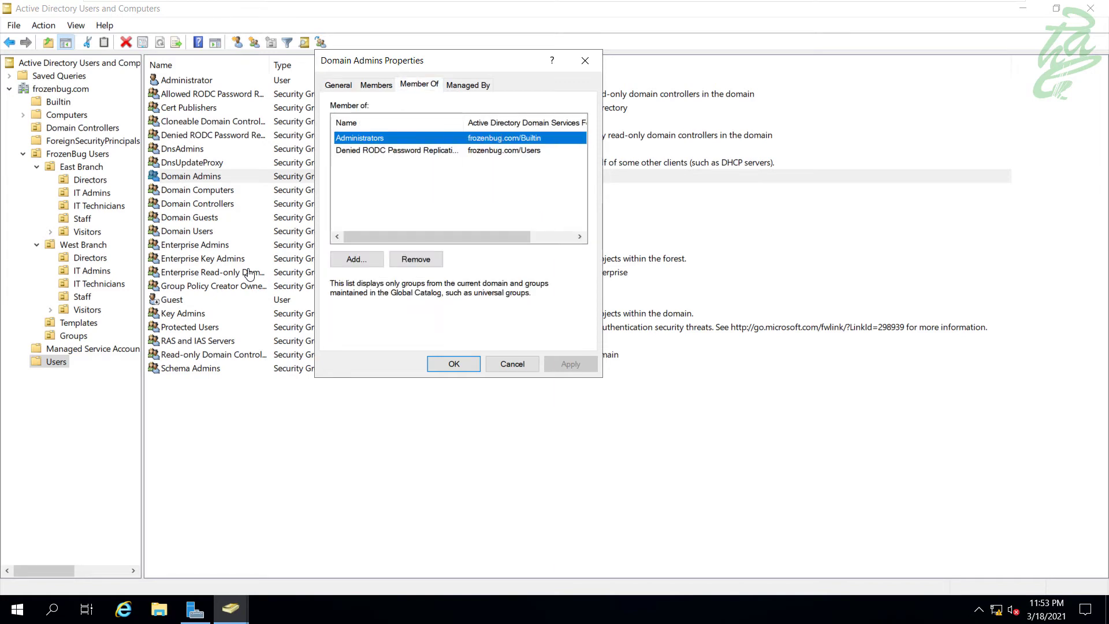
left_click(513, 364)
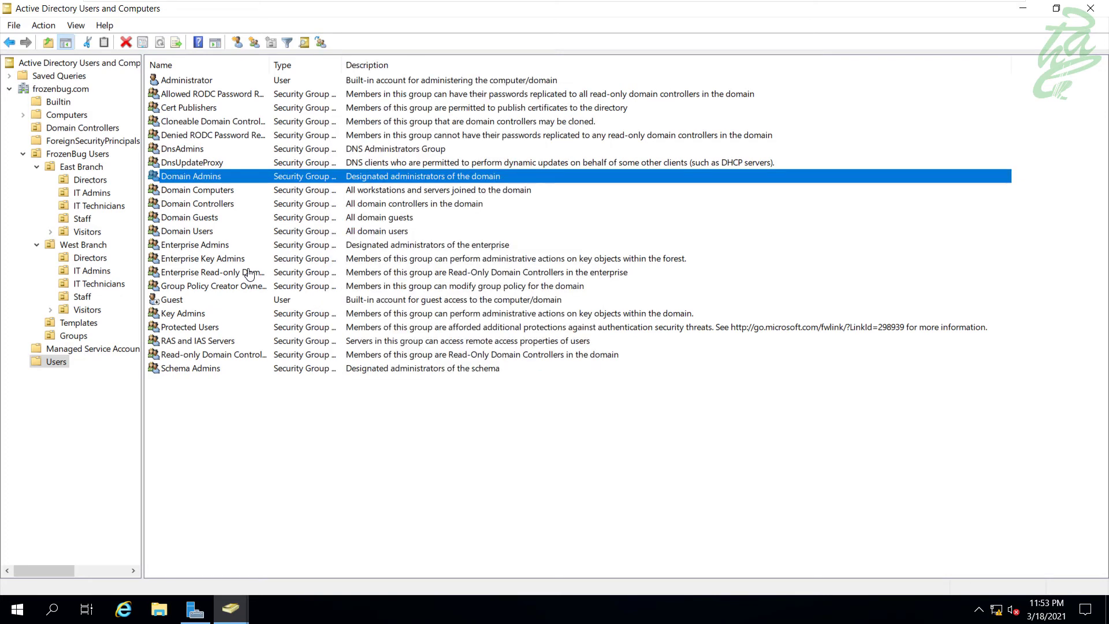
left_click(73, 336)
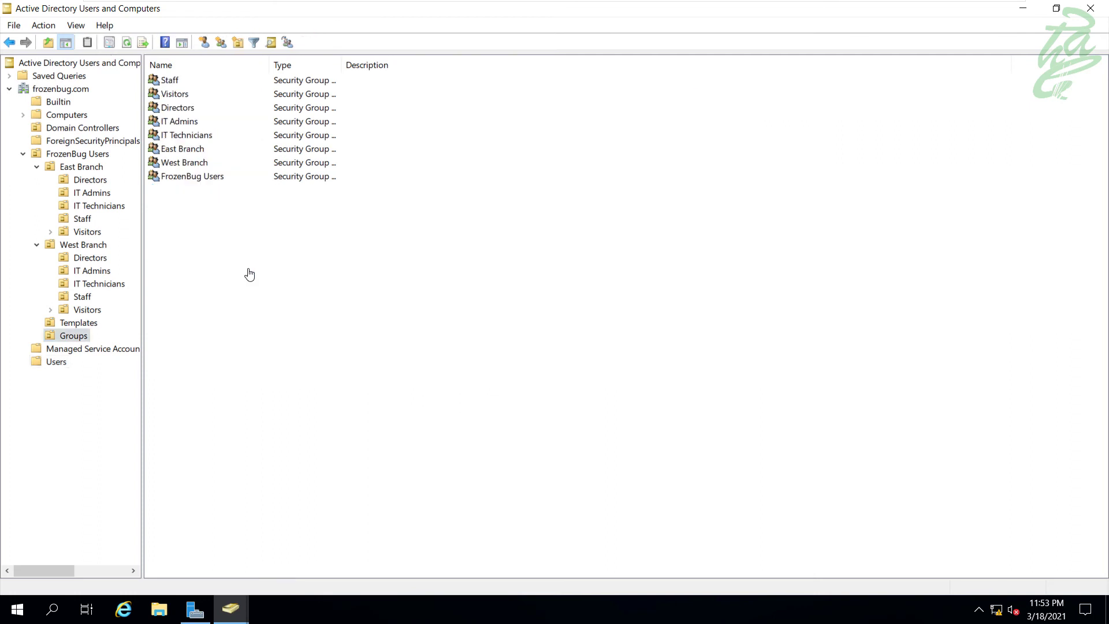